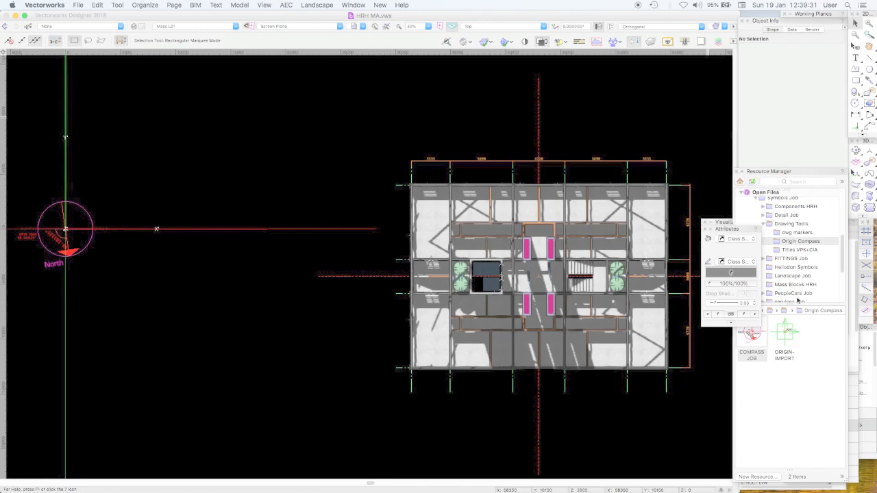
Set the design layer options to Show/Snap/Modify Others and select the compass symbol from the Mass L01 layer
click(781, 486)
click(775, 141)
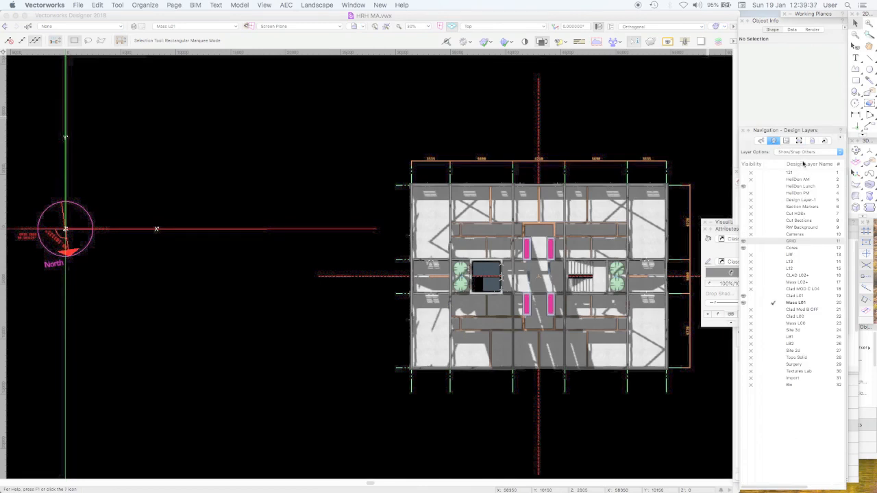
click(800, 152)
click(800, 156)
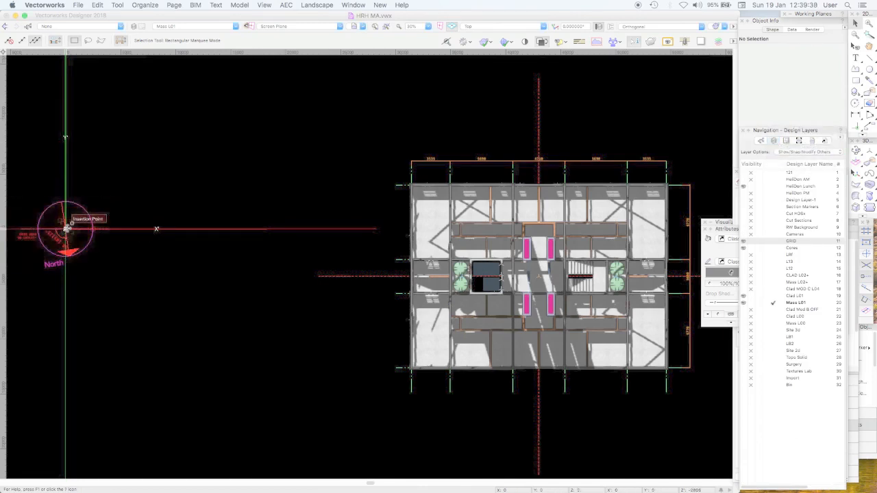
click(67, 236)
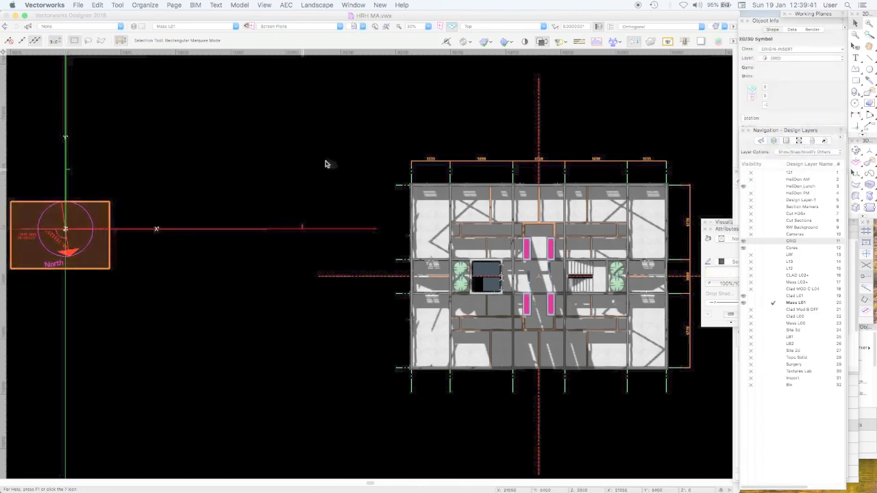
click(461, 122)
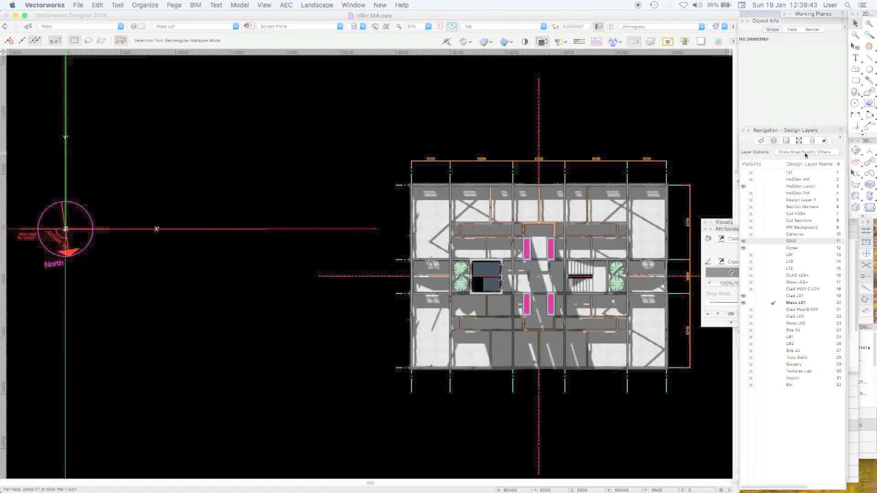
Set the layer options to Show/Snap Others and activate the GRID layer to select the compass symbol on it
click(800, 152)
click(802, 146)
click(780, 242)
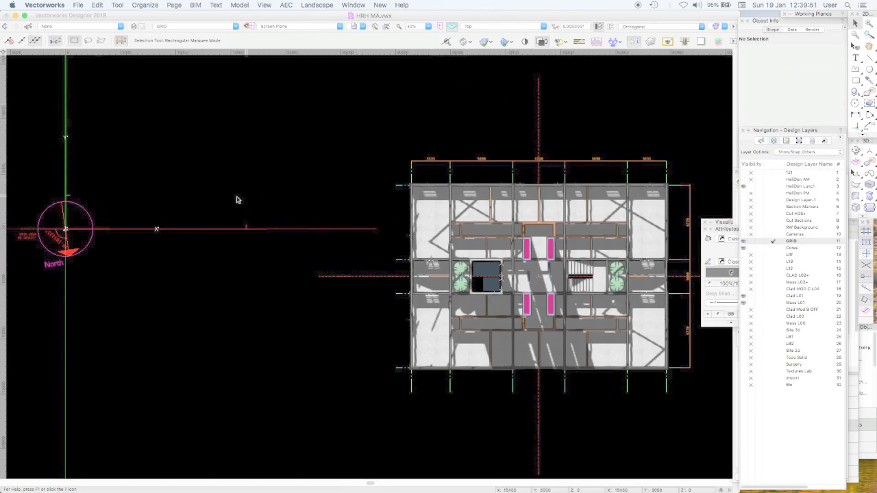
click(89, 216)
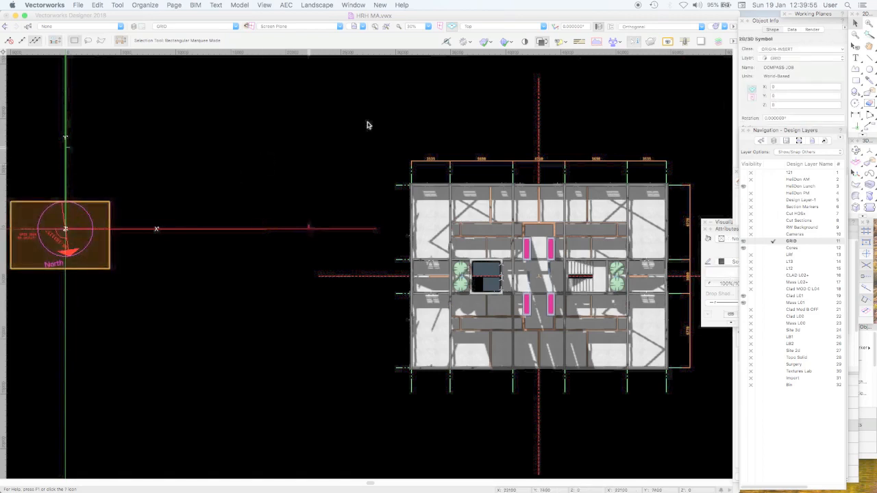
click(315, 119)
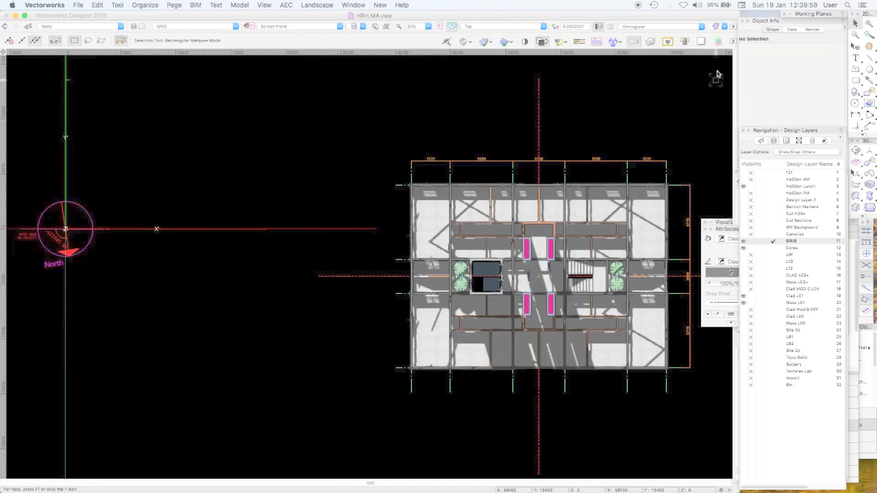
Browse the saved views and activate VWXTUT 01 to show the building grid with the origin compass
click(812, 141)
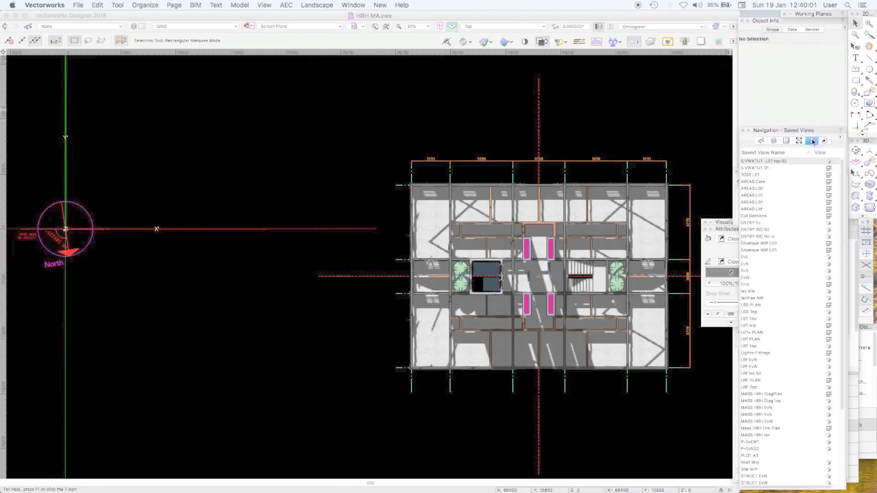
click(790, 163)
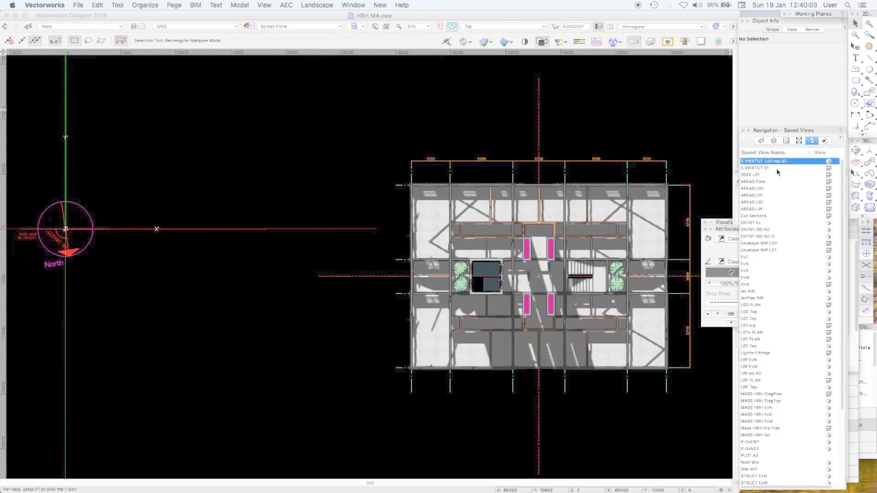
click(768, 175)
double_click(768, 176)
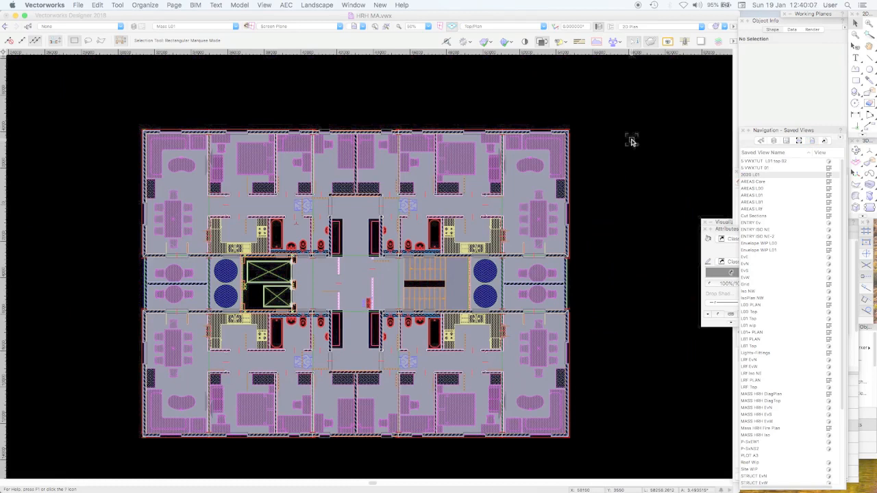
double_click(782, 169)
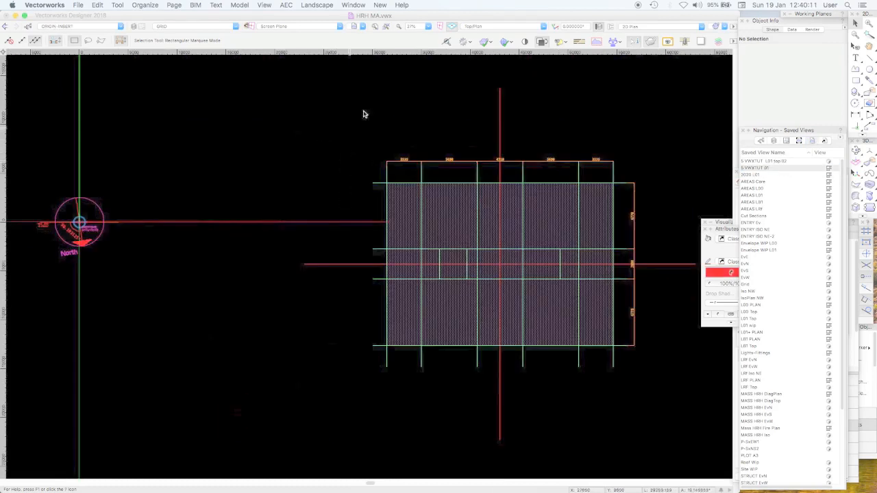
Select the compass symbol at the origin and inspect its X, Y and Z coordinates and markings up close
click(104, 194)
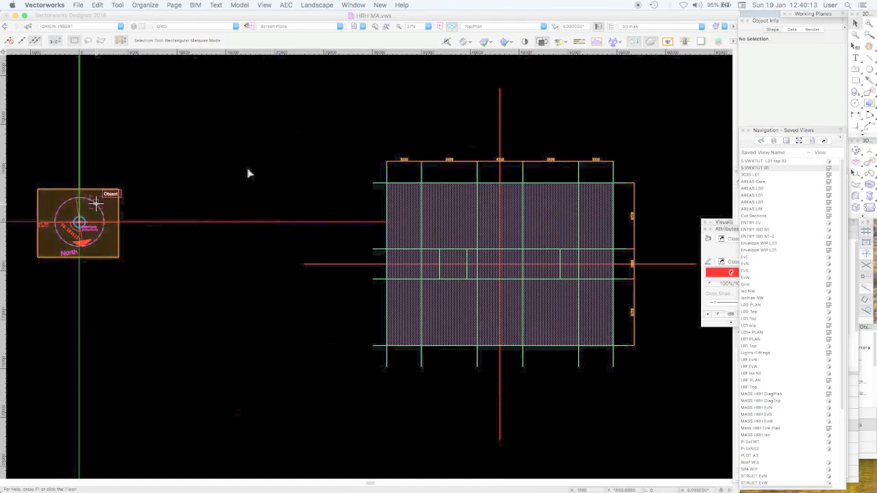
click(286, 152)
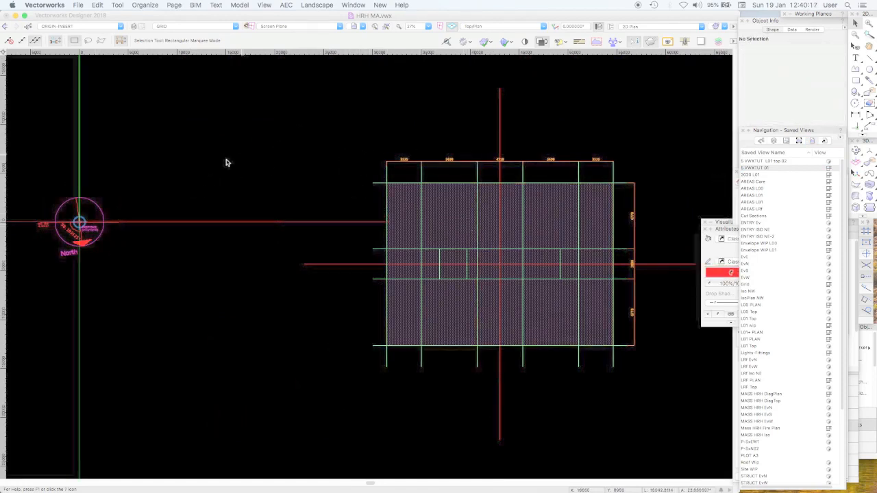
click(97, 206)
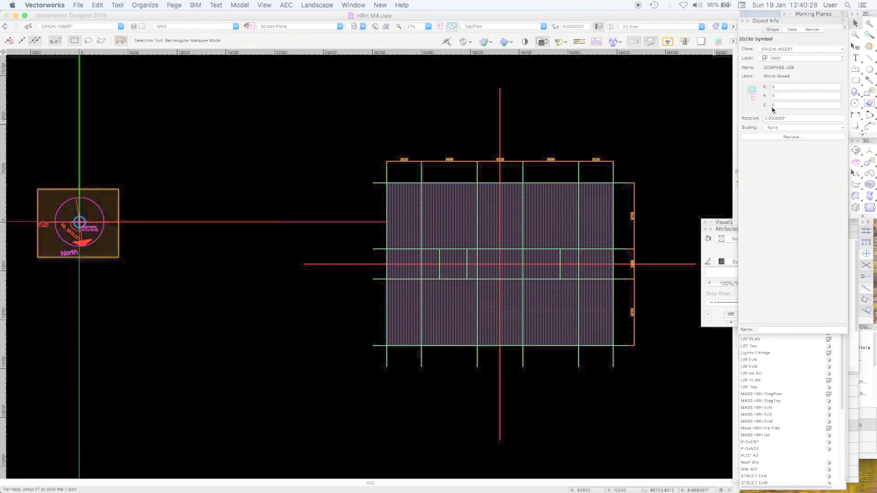
click(195, 192)
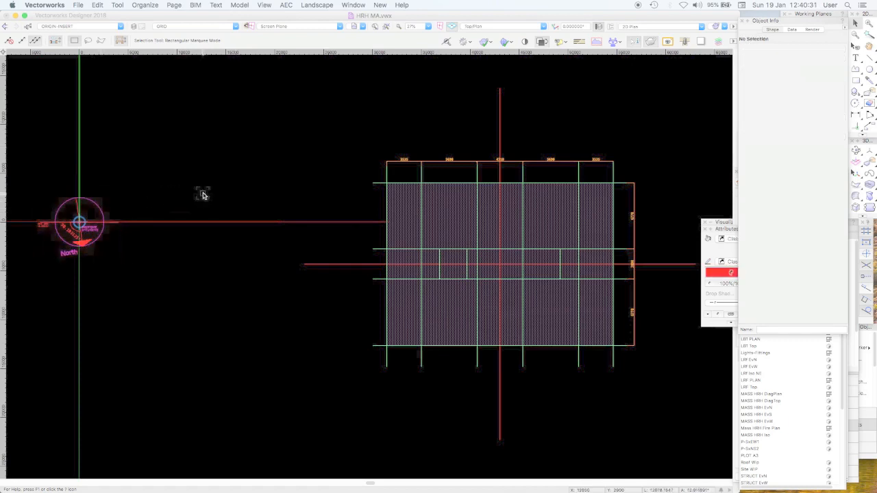
click(102, 214)
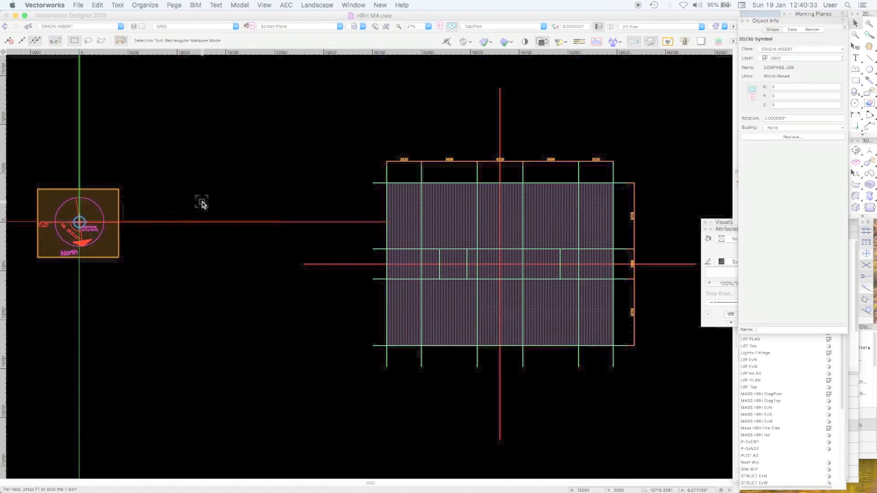
key(super+6)
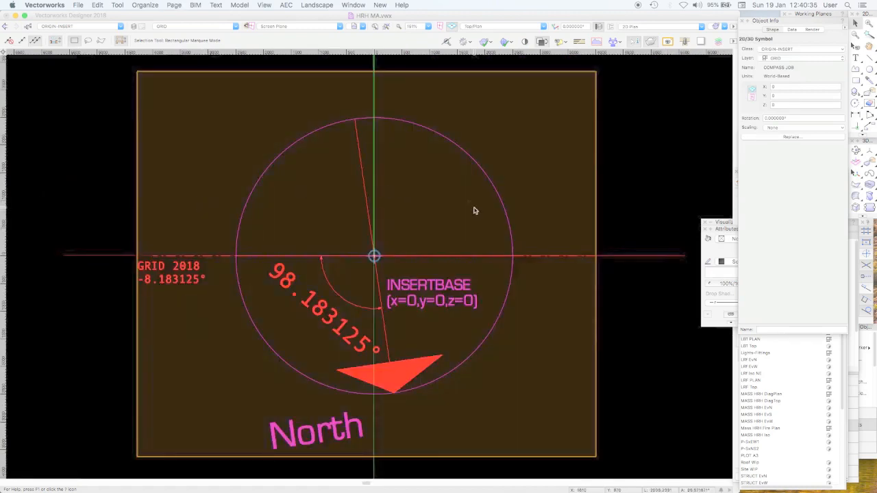
click(528, 217)
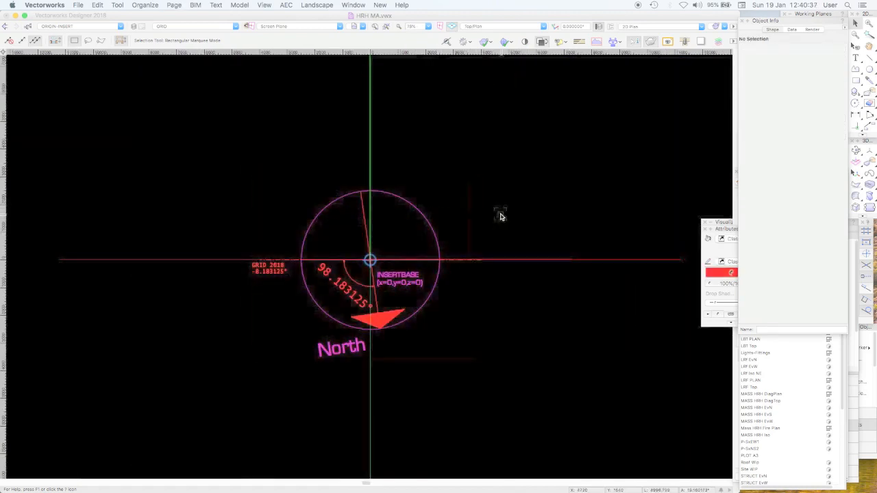
Move the compass symbol off the internal origin to about X 5758, Y 2820
drag(436, 224, 590, 147)
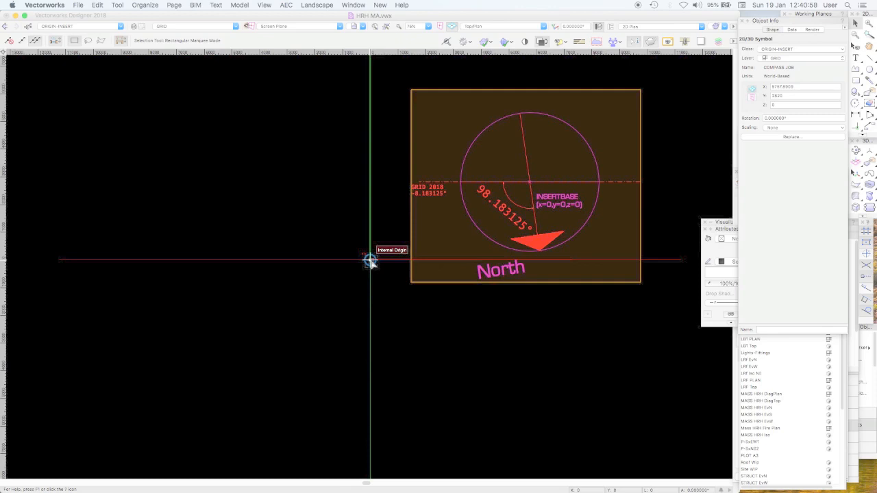
click(445, 298)
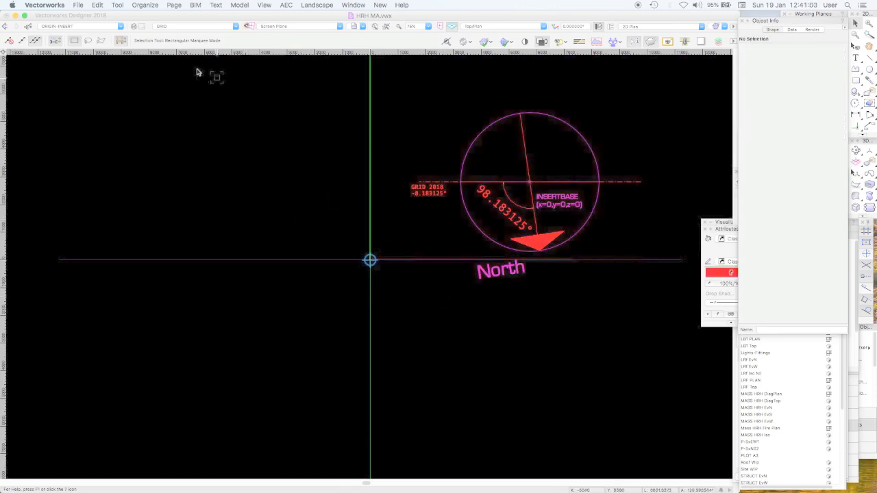
Look up the Center Drawing on Internal Origin command and start a User Origin change, declining it
click(145, 6)
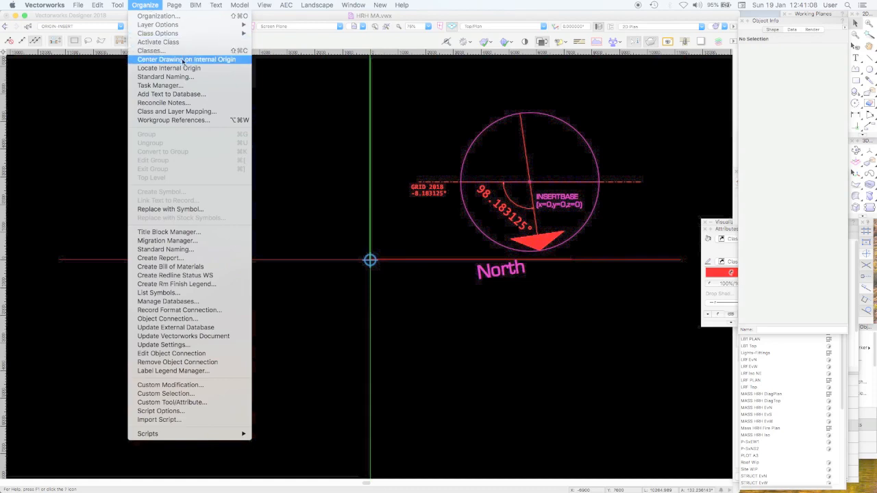
click(230, 60)
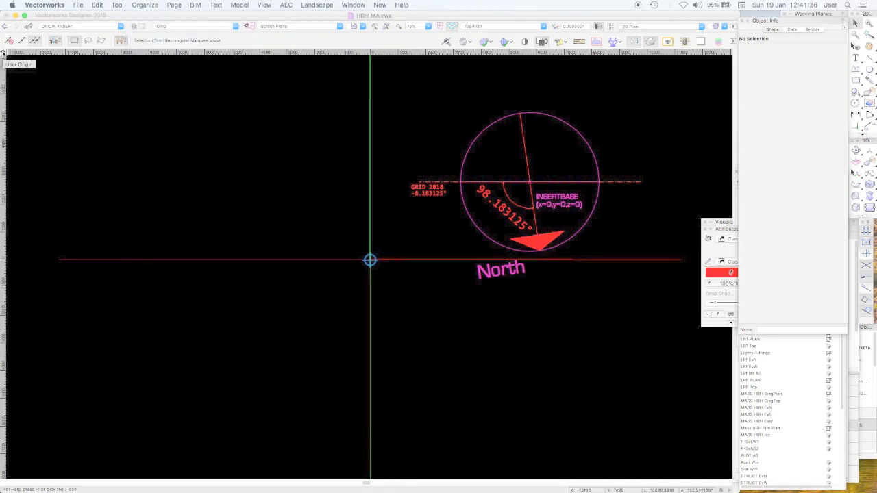
click(3, 53)
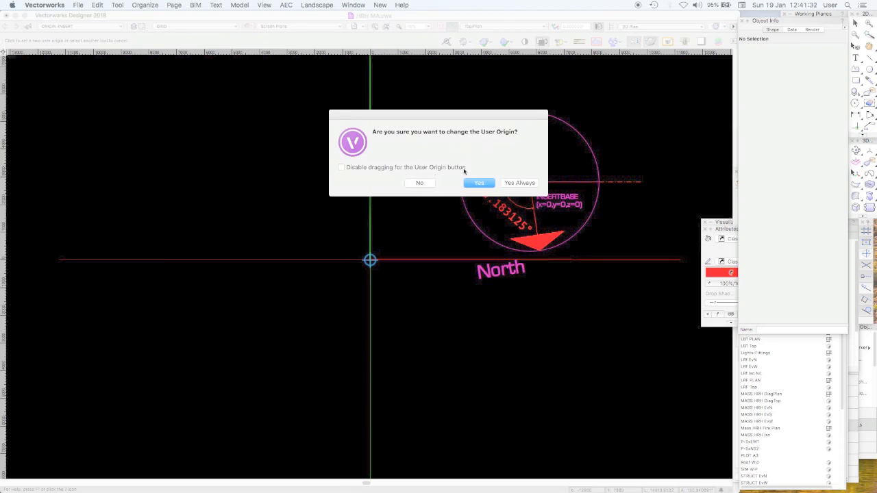
click(420, 183)
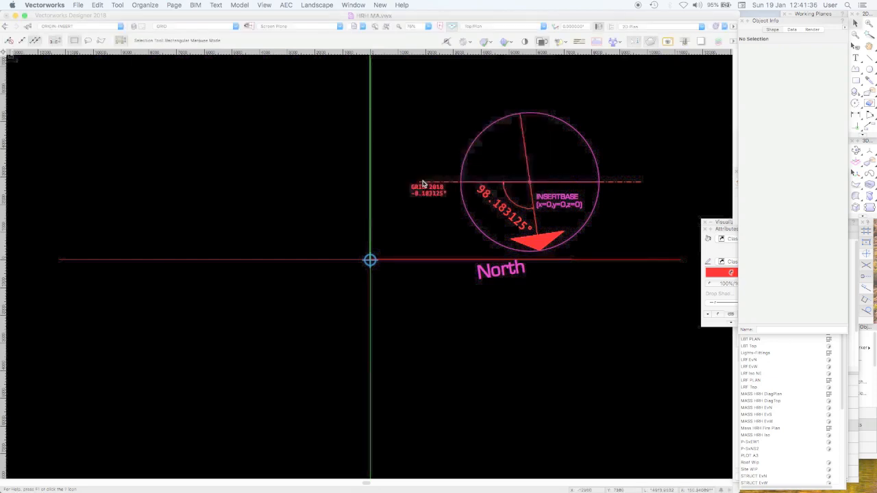
click(145, 5)
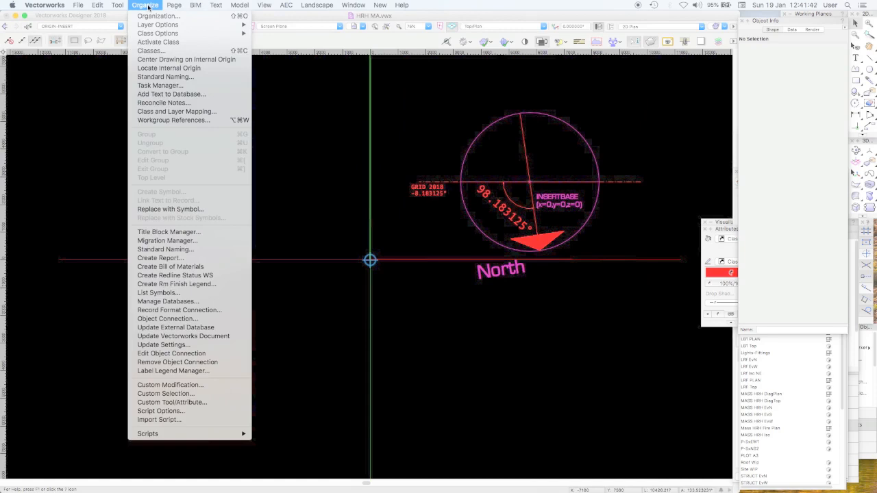
click(179, 60)
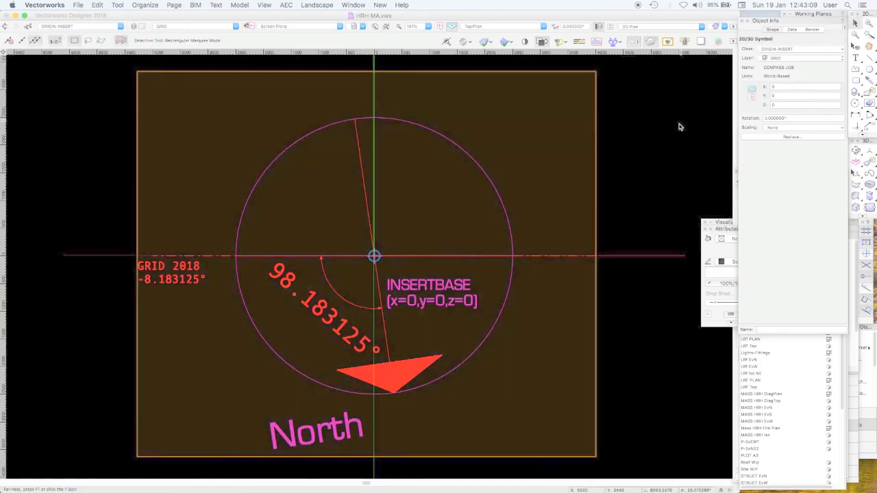
Deselect the compass symbol and examine its position relative to the grid, its north angle and its insert base
click(678, 128)
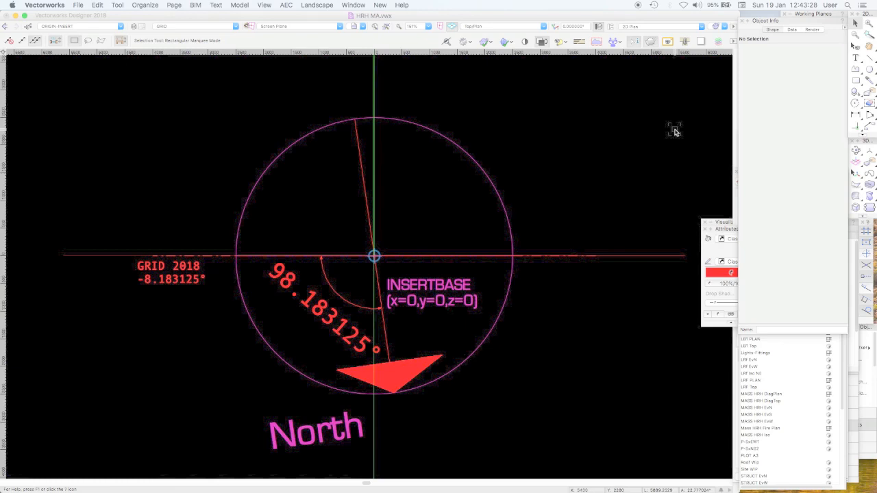
key(super+6)
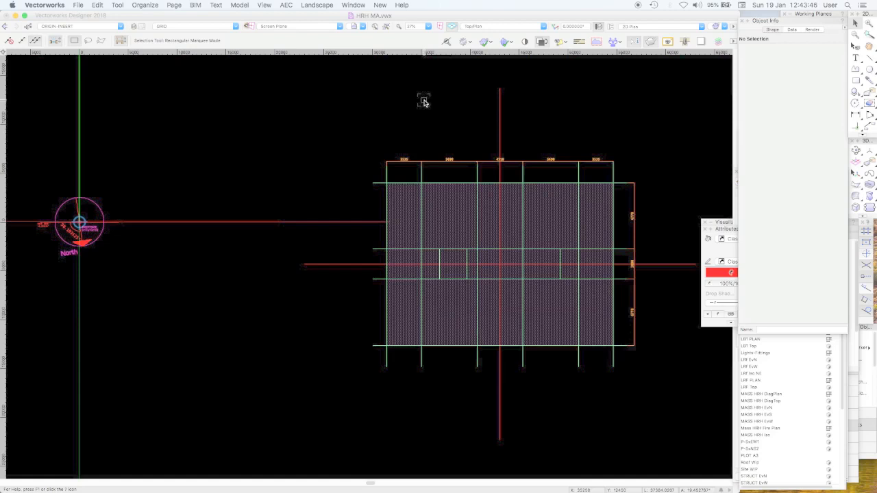
click(869, 24)
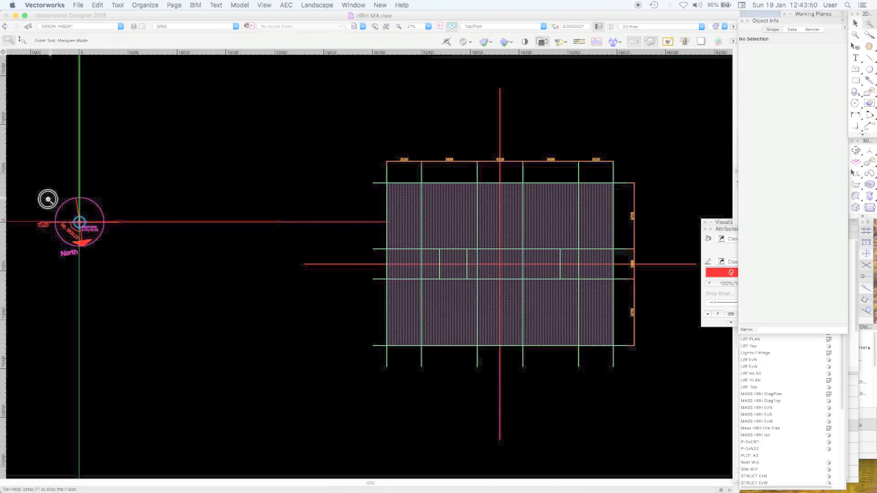
drag(47, 200, 108, 263)
click(855, 24)
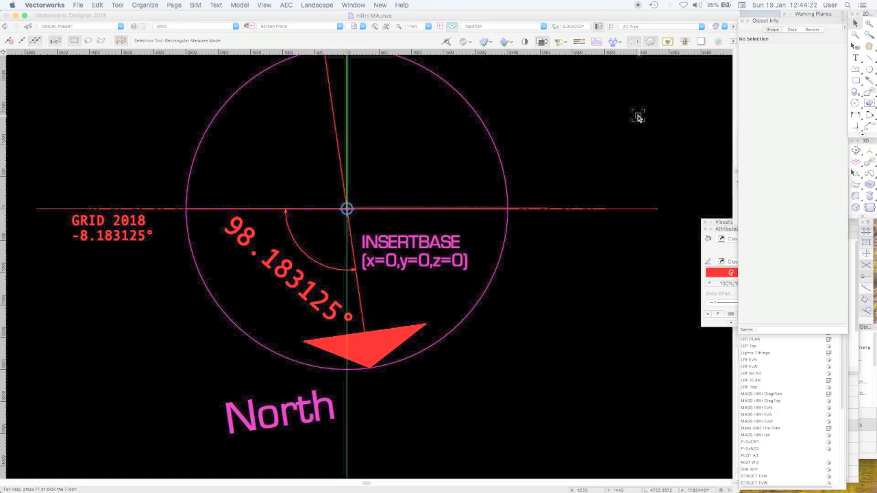
Examine the structural grid up close and check the properties of its uppermost horizontal grid line
key(super+6)
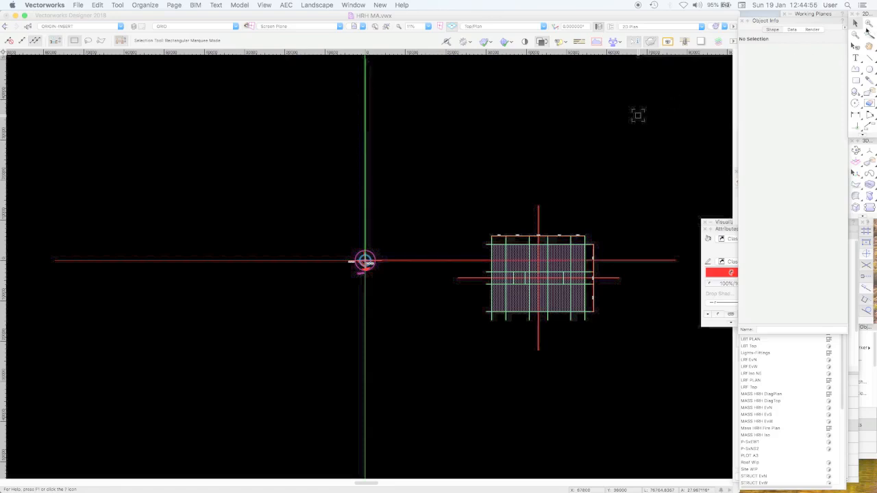
key(c)
mouse_move(606, 236)
mouse_down()
mouse_move(446, 309)
mouse_move(452, 314)
mouse_up()
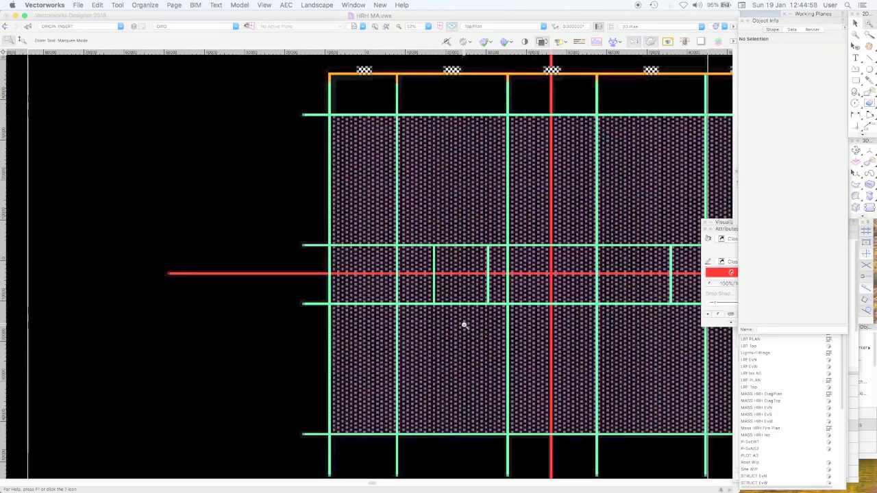
click(855, 23)
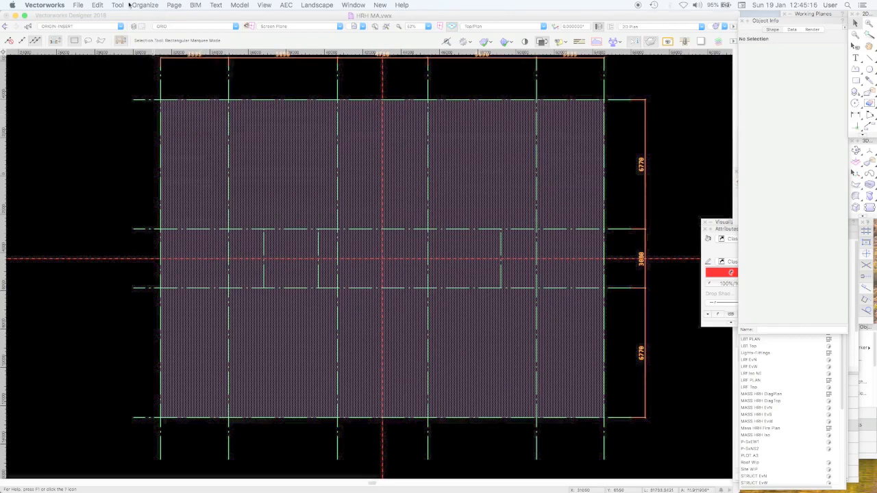
click(137, 100)
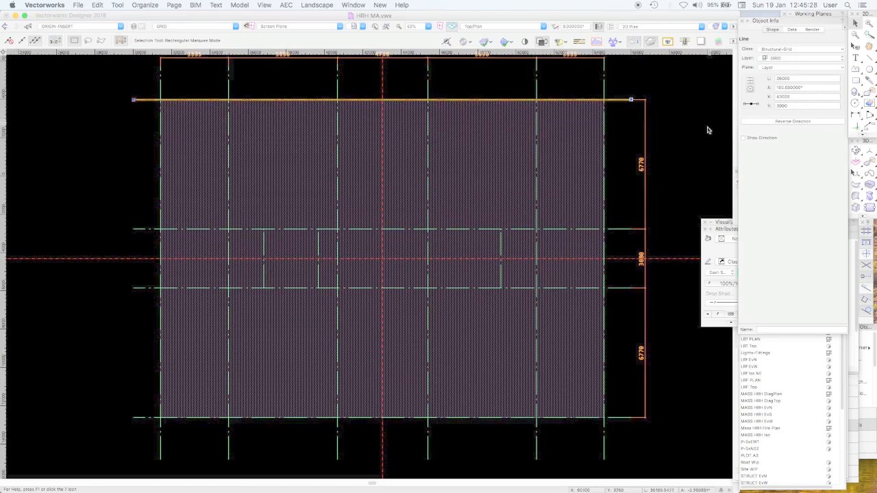
click(681, 177)
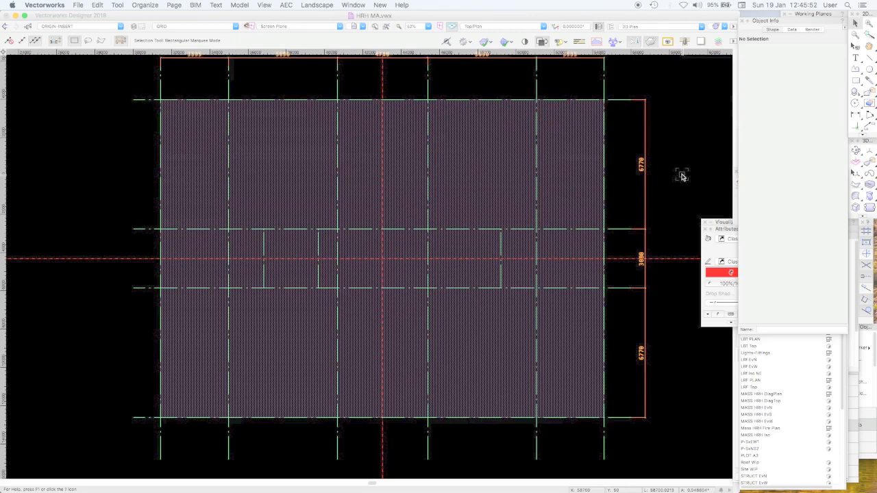
Review the document's Units settings and the length, angle and coordinates of the uppermost horizontal grid line
click(142, 100)
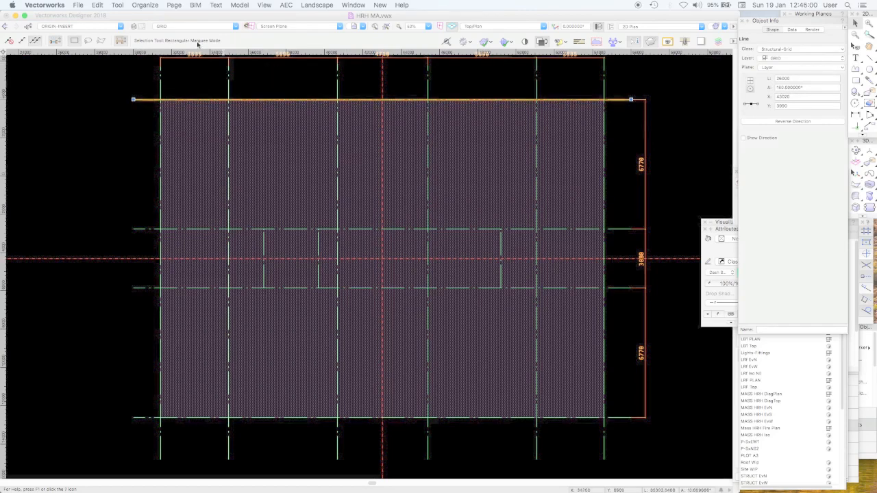
click(174, 5)
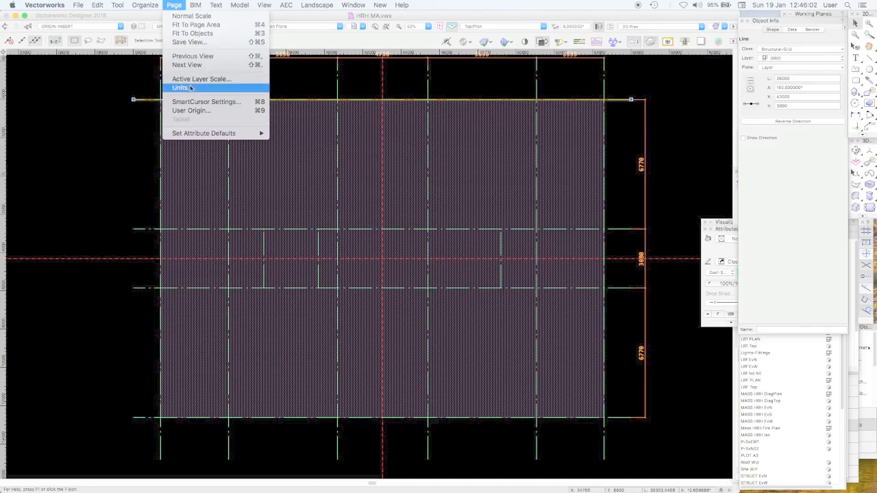
click(180, 87)
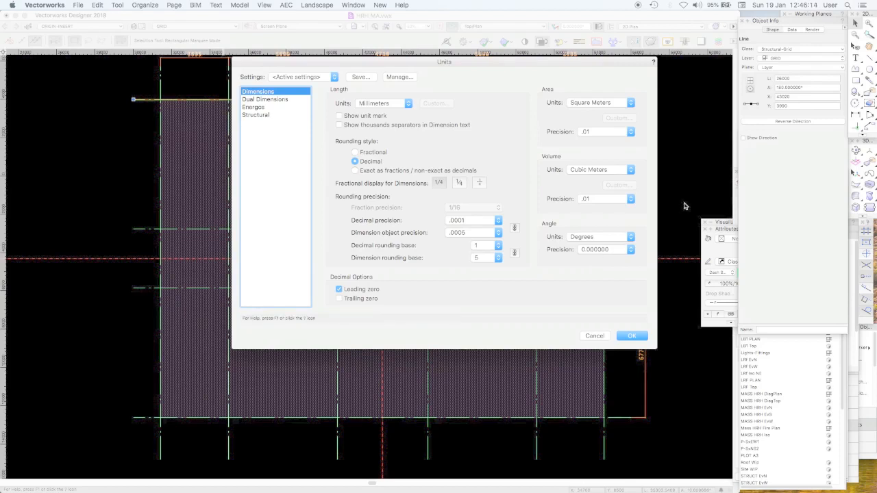
click(598, 337)
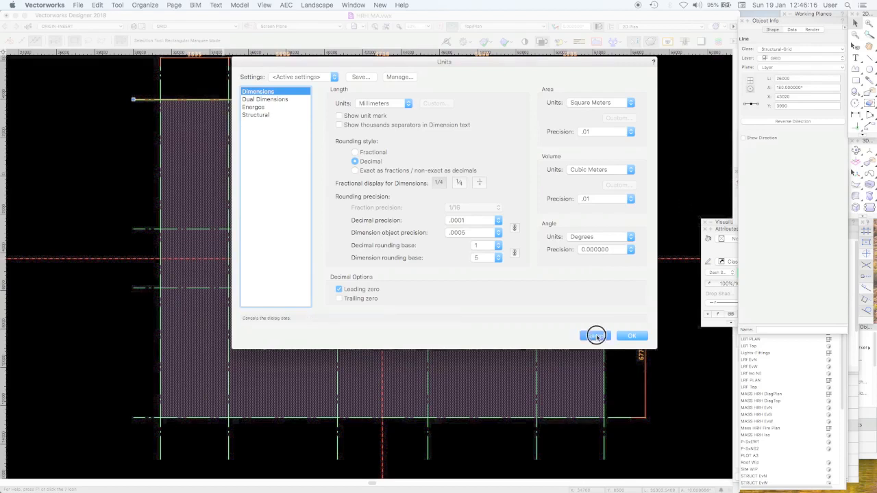
click(662, 194)
click(624, 101)
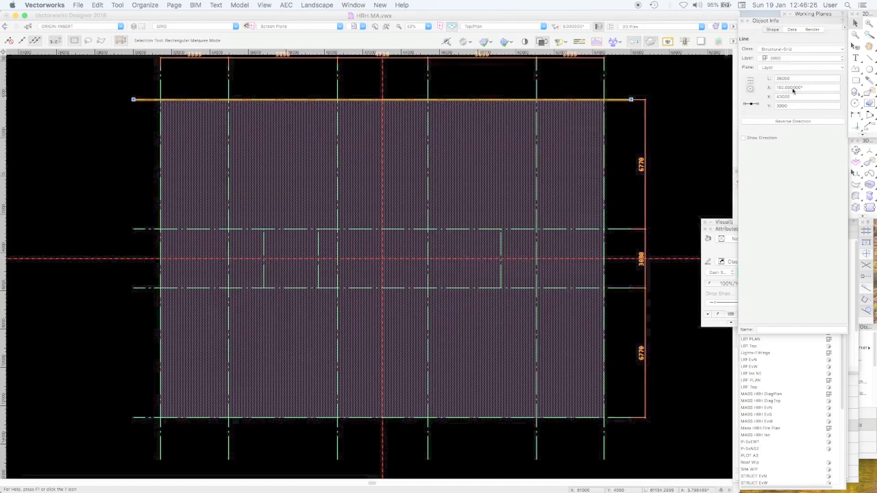
click(698, 90)
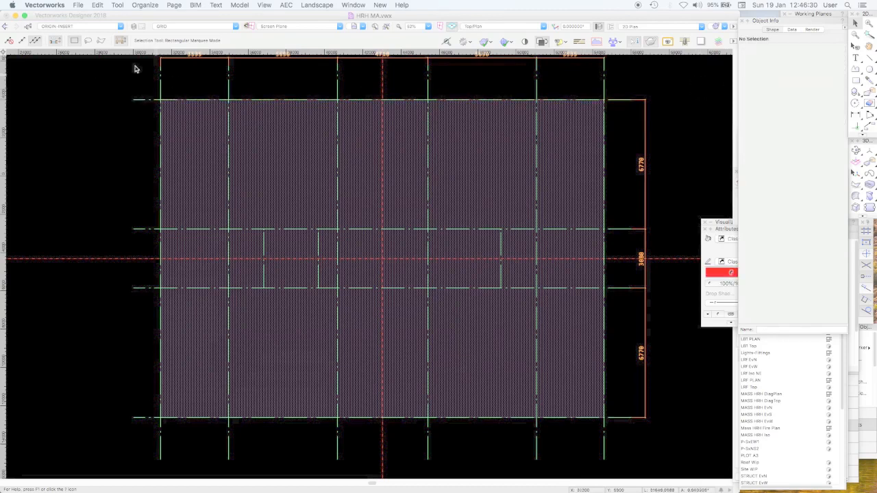
Recheck the length and angle precision in the Units settings with nothing selected
click(176, 5)
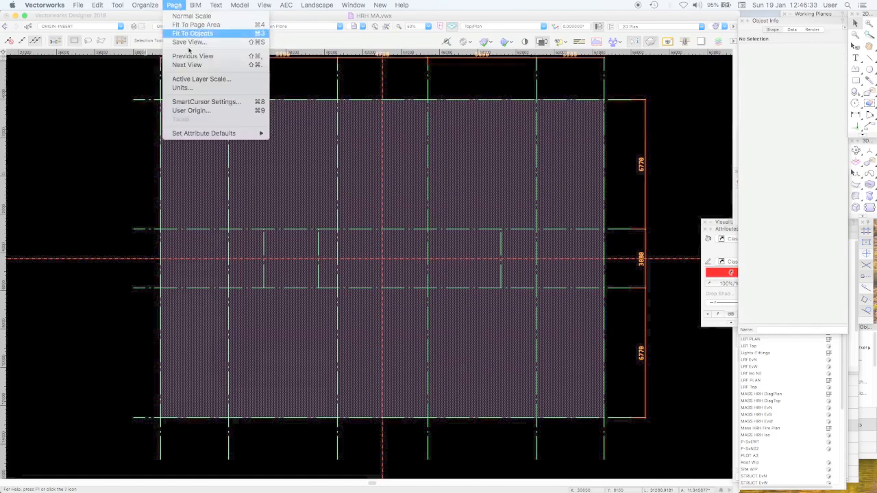
click(195, 87)
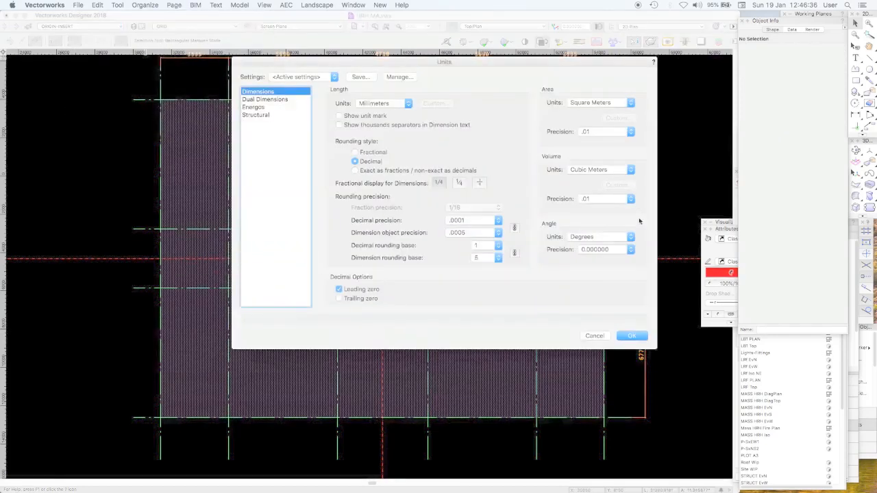
click(595, 336)
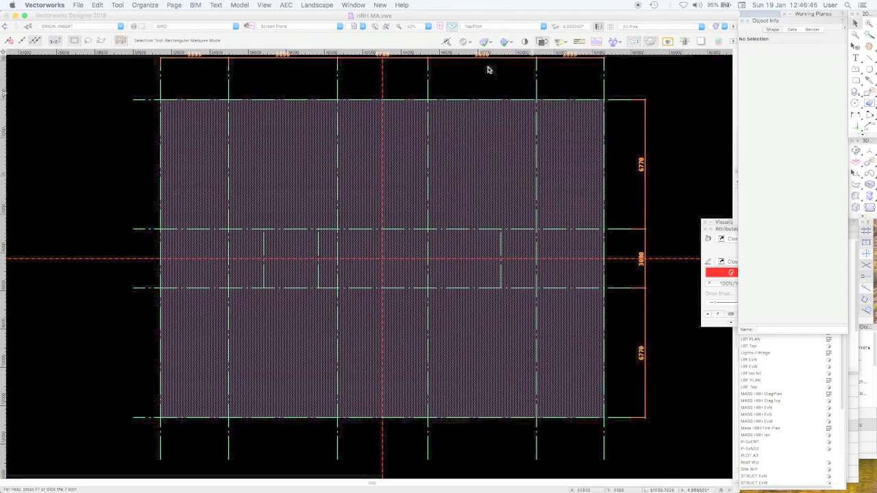
Switch to the file 6126 LDA SectsPurged v2018.vwx and display its saved view 2020 ZOOM EXTENTS
click(357, 6)
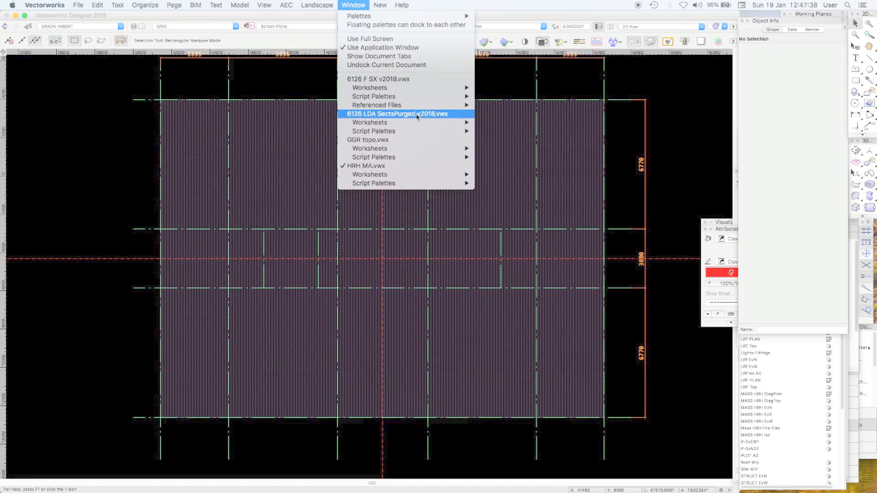
click(417, 114)
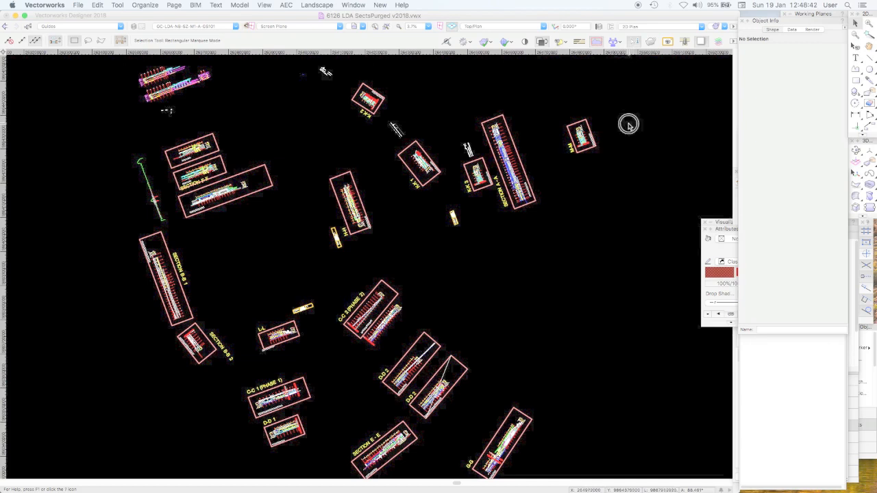
click(762, 487)
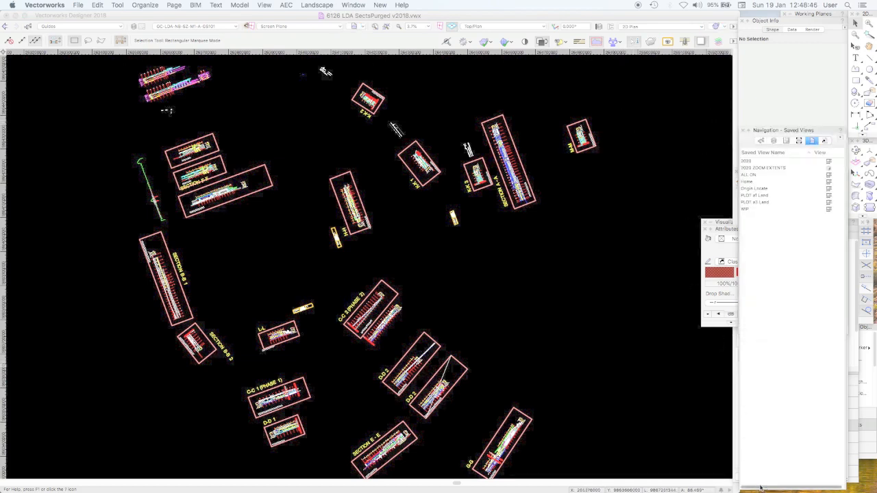
click(776, 169)
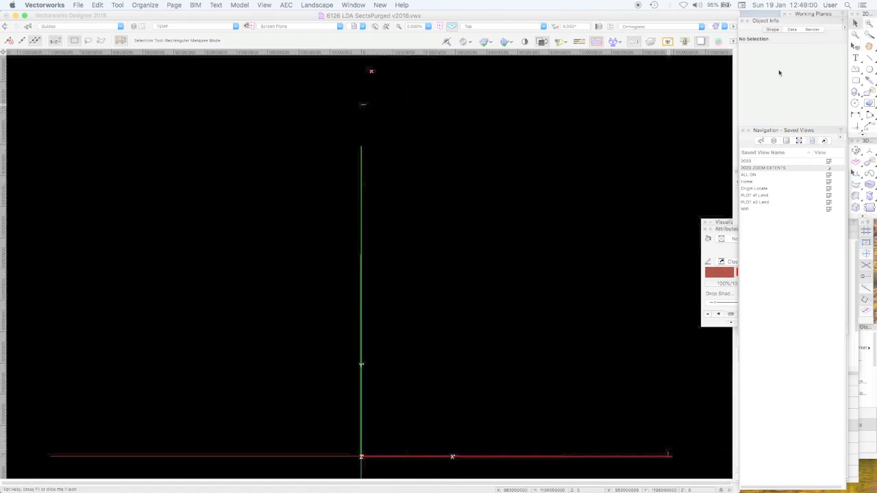
Find the origin marker at the axes' intersection and inspect the properties of the ORIGIN-OLD-Thika symbol
click(870, 24)
drag(340, 440, 368, 462)
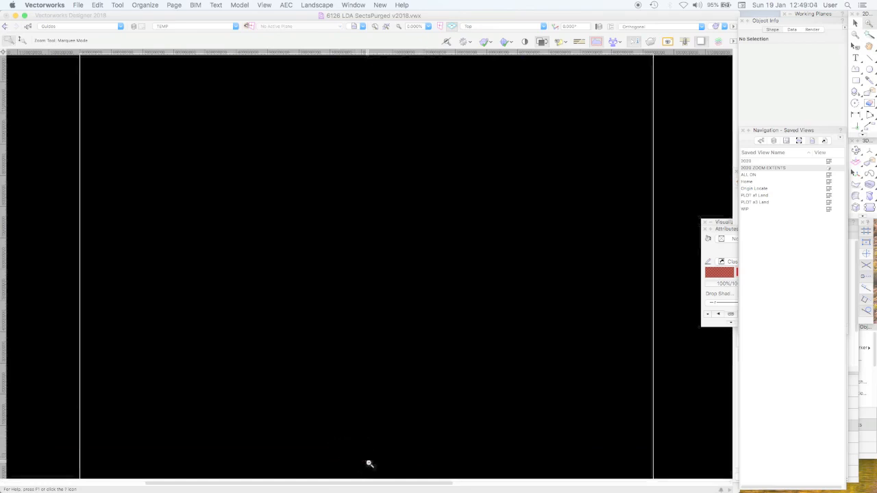
drag(496, 377, 540, 398)
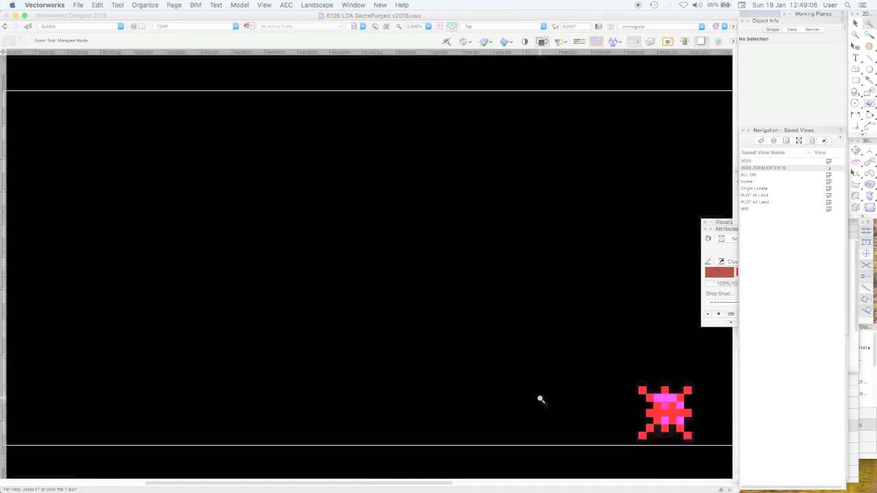
drag(480, 263, 546, 313)
click(855, 23)
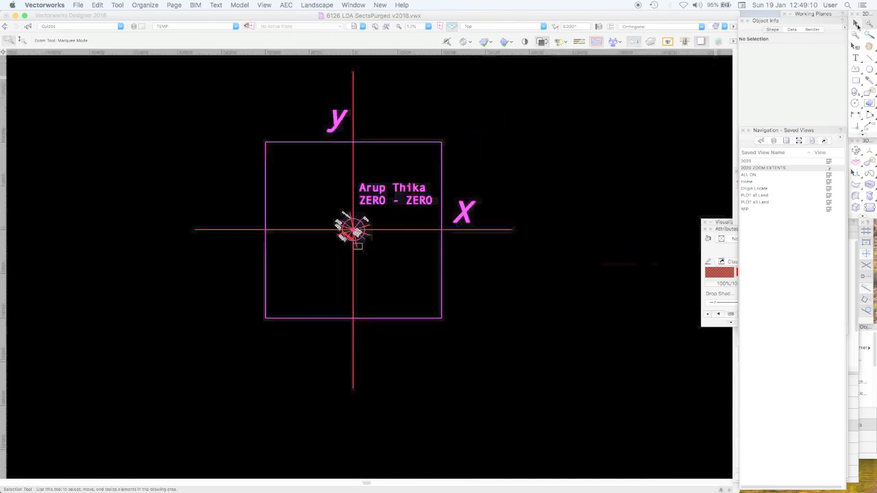
click(467, 232)
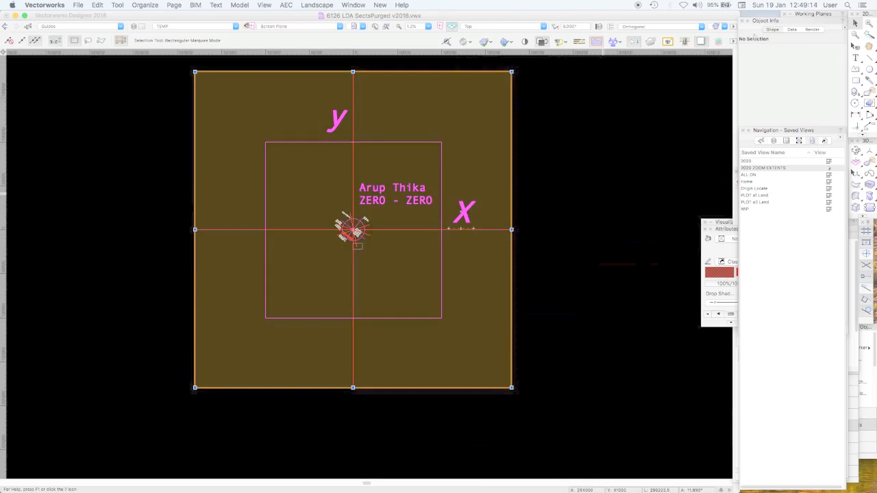
click(469, 228)
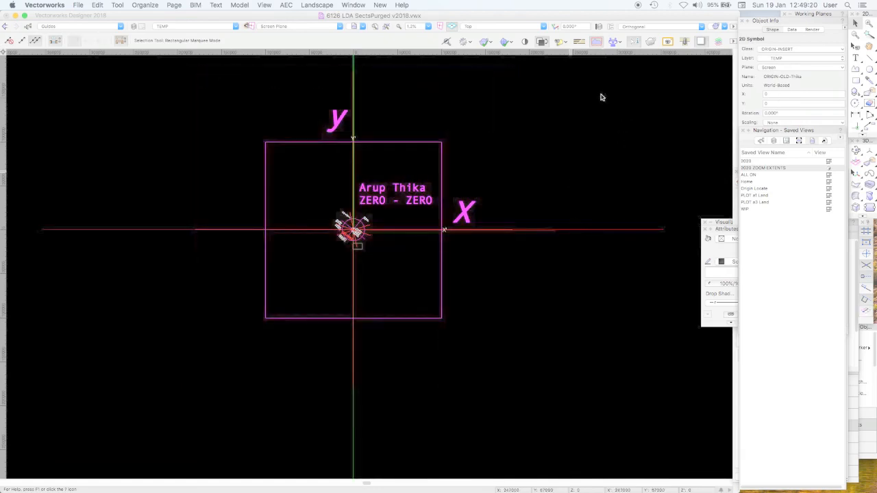
click(602, 119)
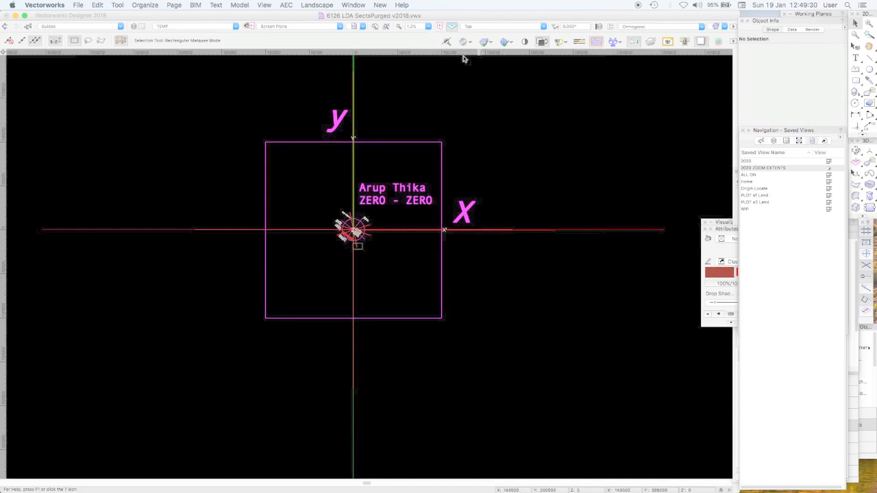
Restore the 2020 saved view, and switch to 6126 F SX v2018.vwx to show its overall section layout
click(387, 28)
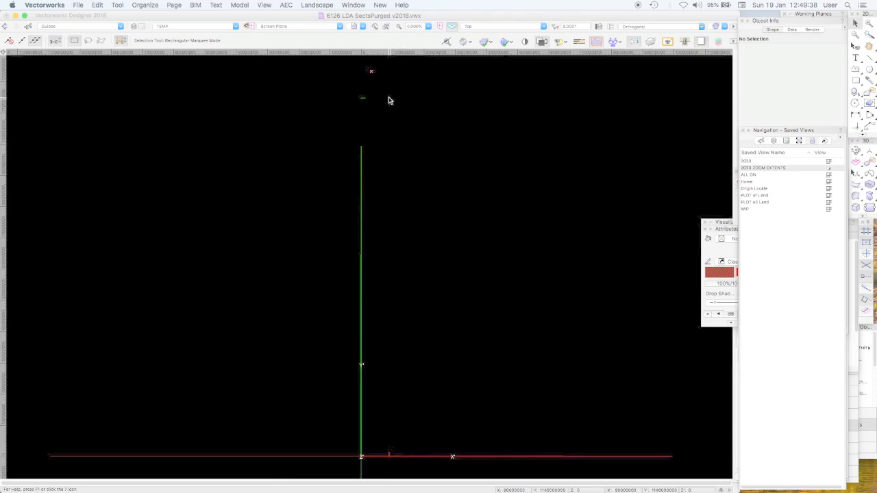
click(752, 161)
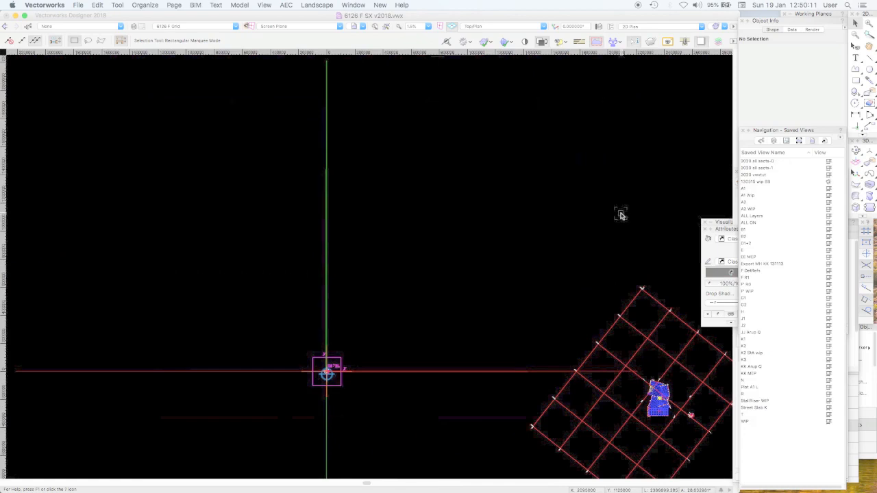
click(812, 140)
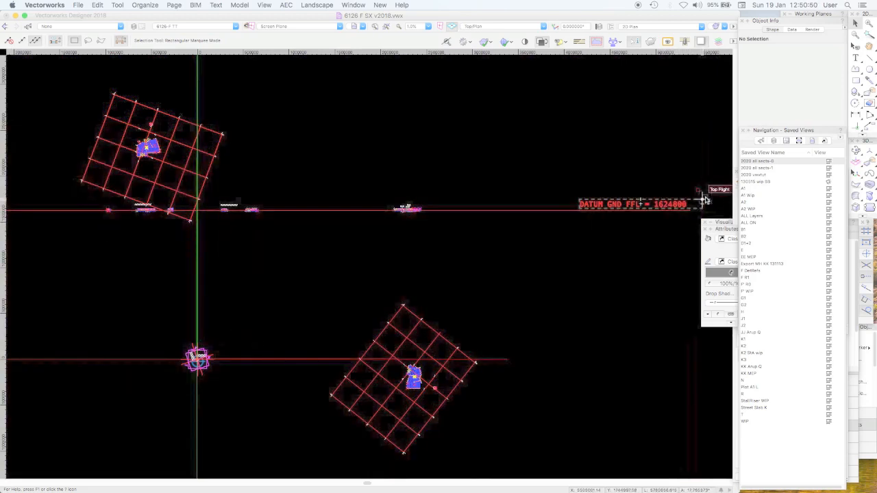
Check the coordinates of the 2D locus at the end of the datum line beside the DATUM GND FFL text
click(704, 200)
scroll(700, 199, up, 5)
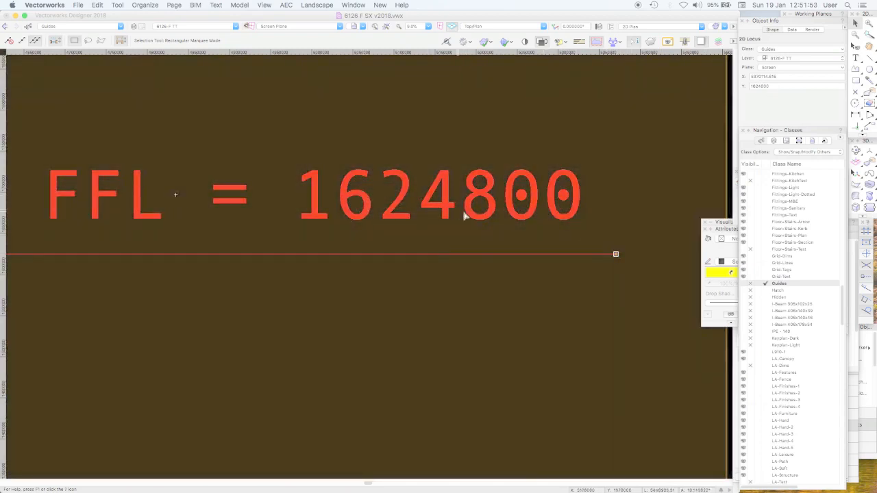
click(656, 201)
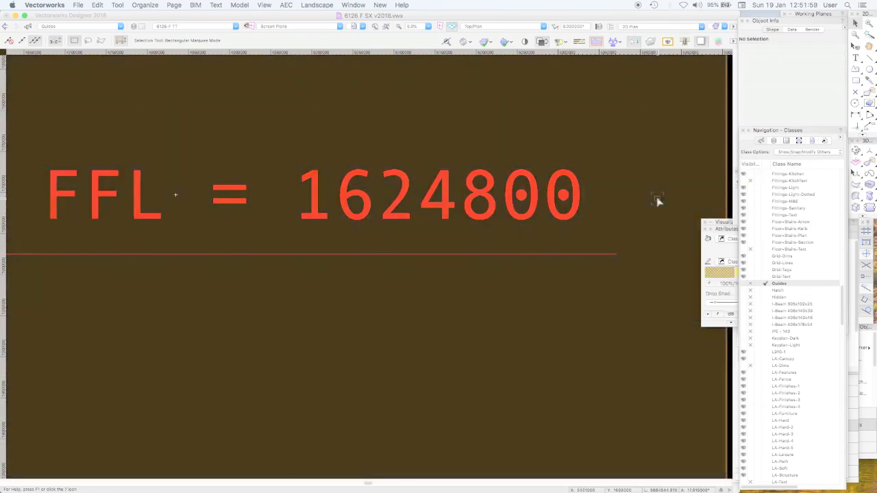
key(super+6)
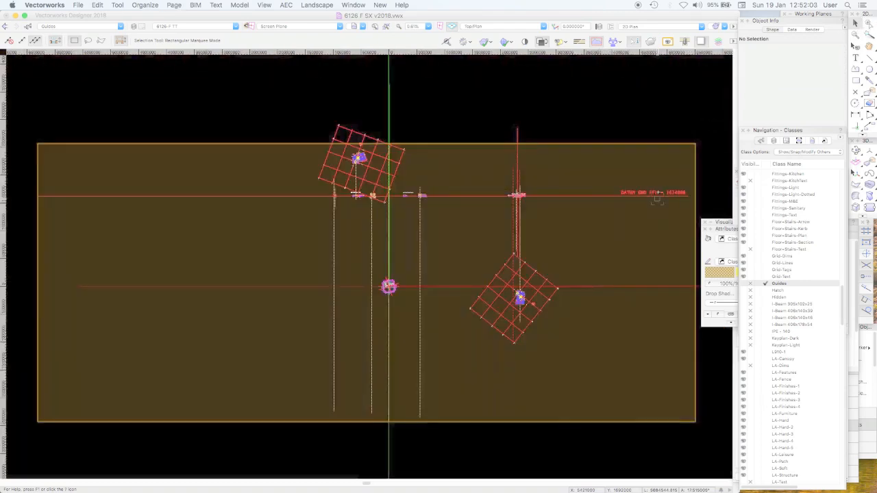
Examine the sections aligned along the ground datum line from SECTION B-B 1 across to SECTION B-B 2
click(869, 24)
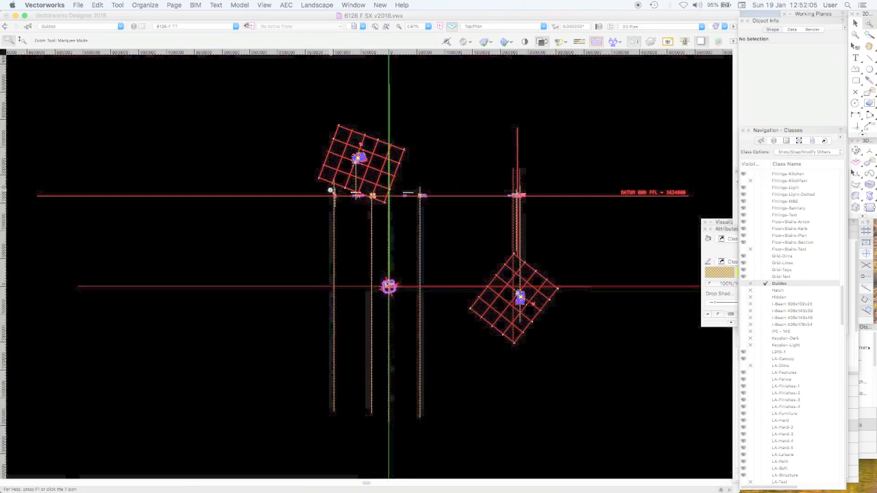
drag(330, 190, 367, 204)
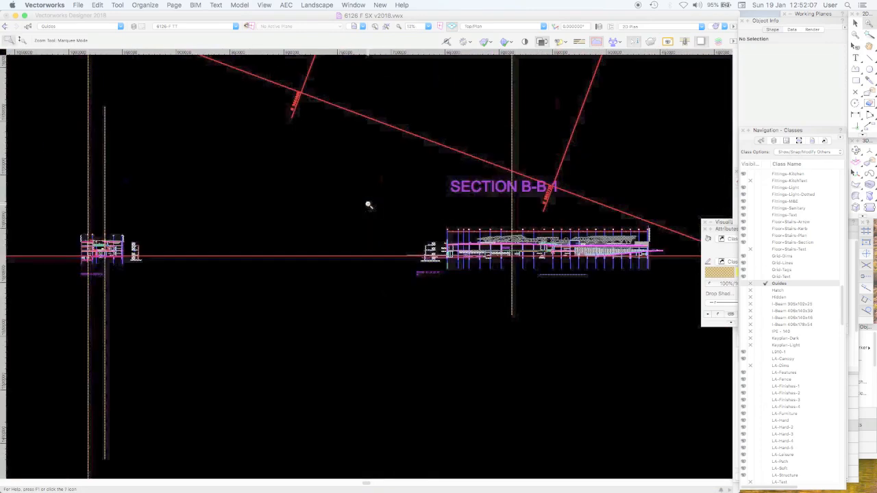
drag(49, 209, 527, 288)
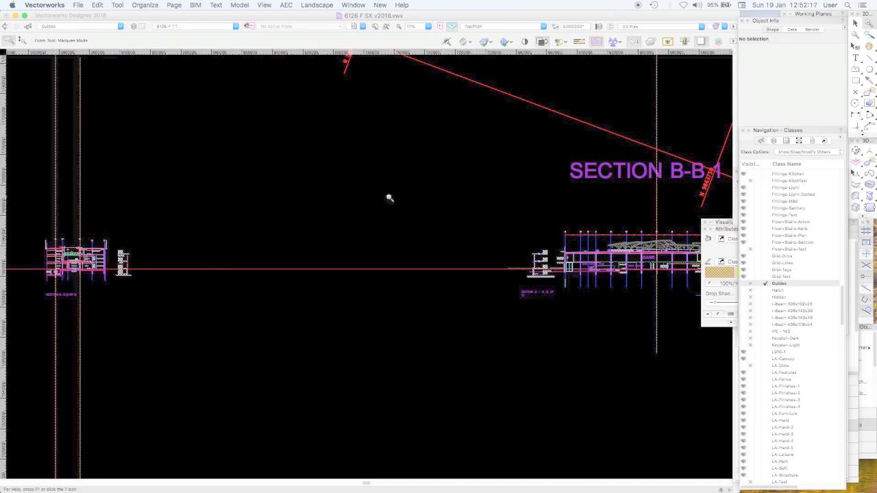
scroll(515, 226, right, 5)
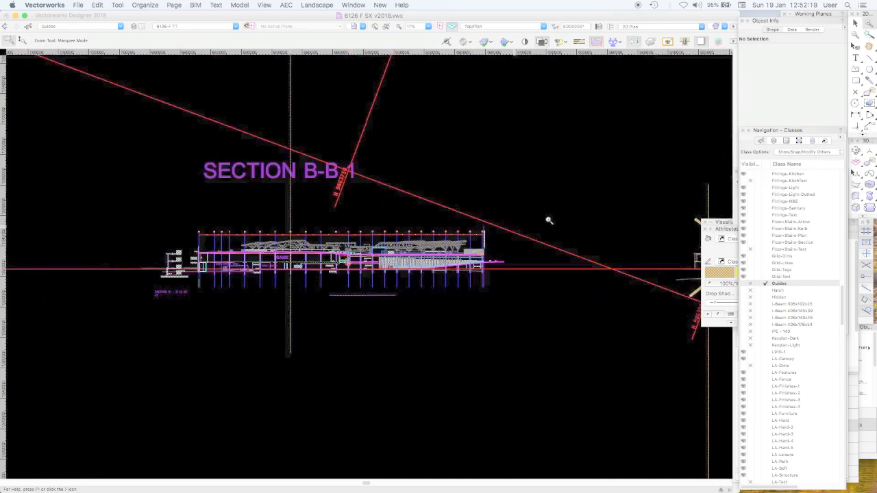
scroll(594, 215, right, 5)
scroll(594, 215, right, 5)
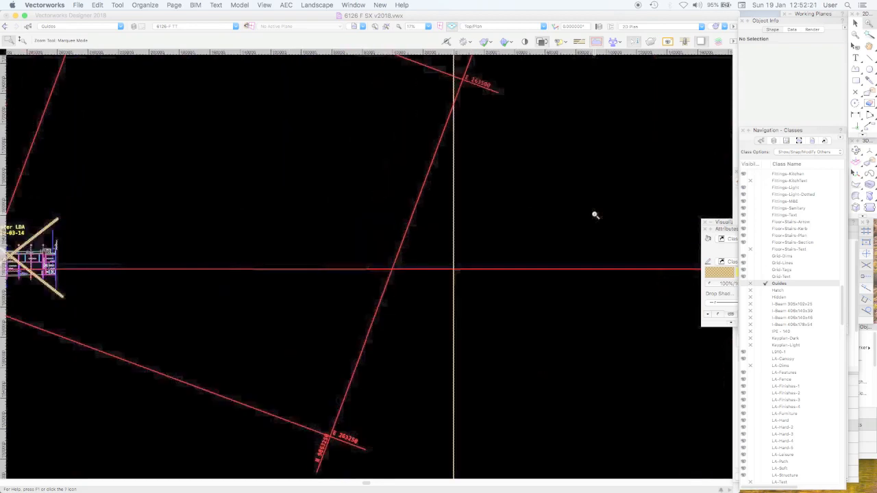
scroll(593, 215, right, 5)
Make ORIGIN-INSERT the active class and reactivate the Selection tool with the row of sections in view
drag(838, 297, 843, 332)
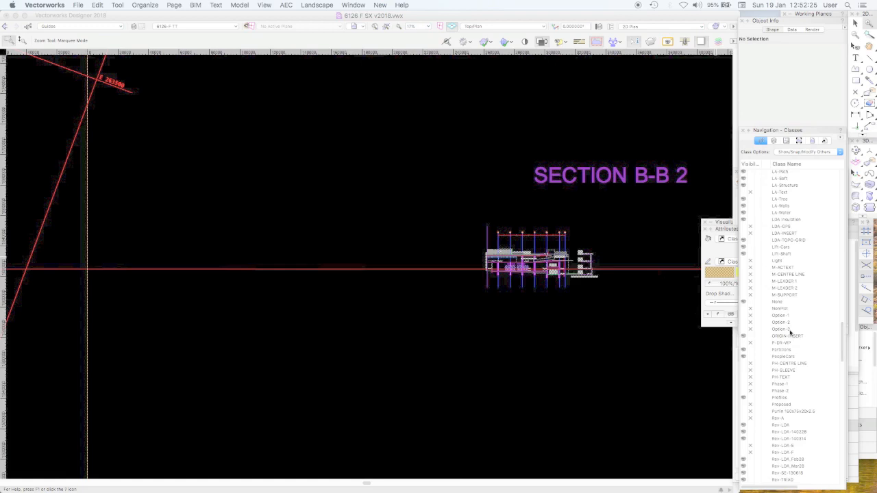
click(766, 336)
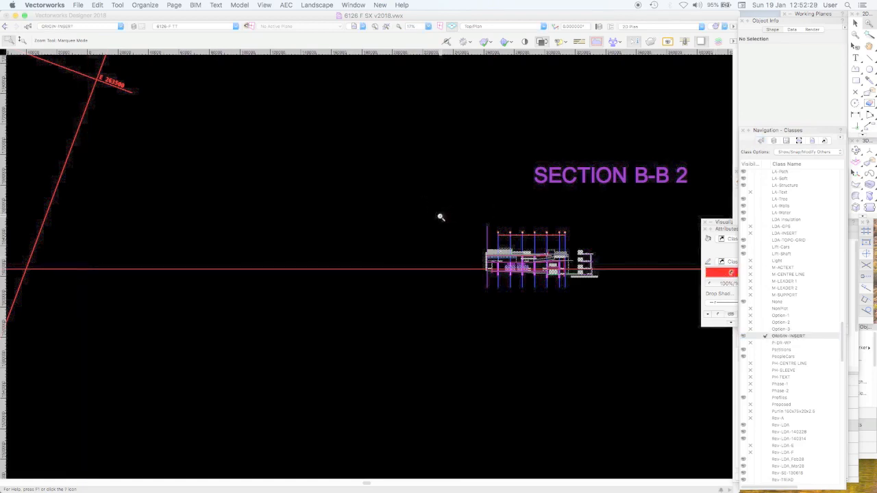
click(857, 24)
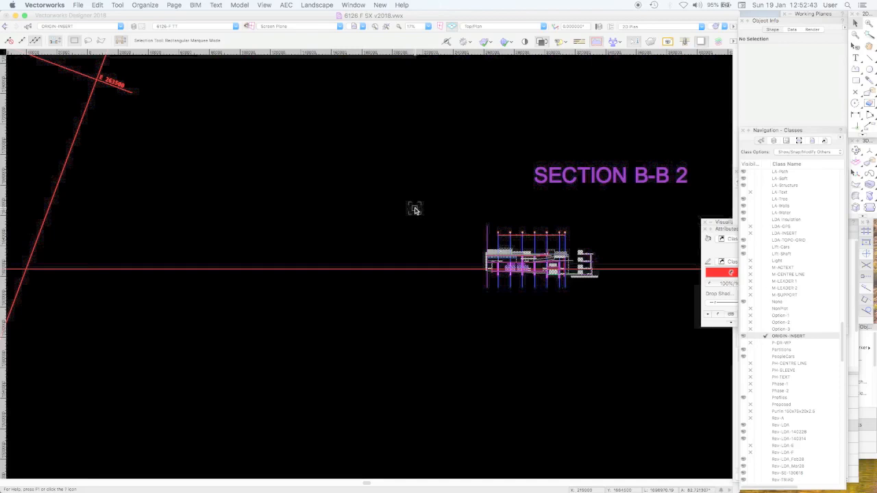
key(super+2)
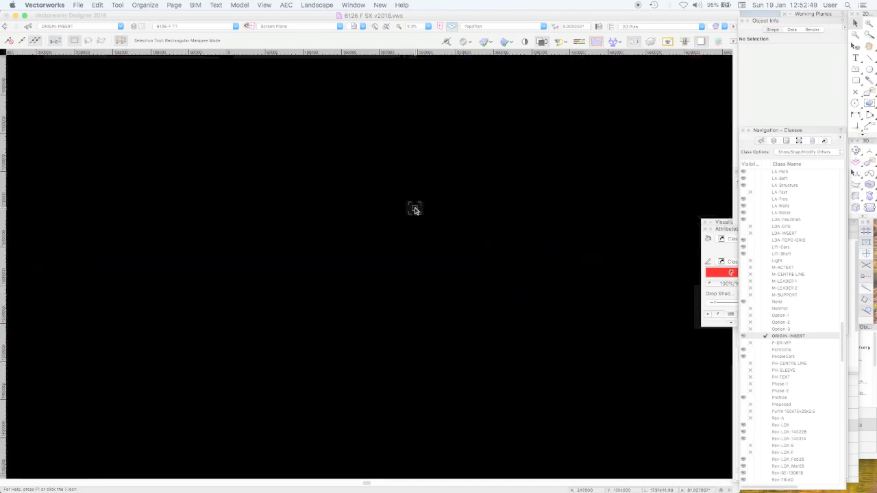
key(super+2)
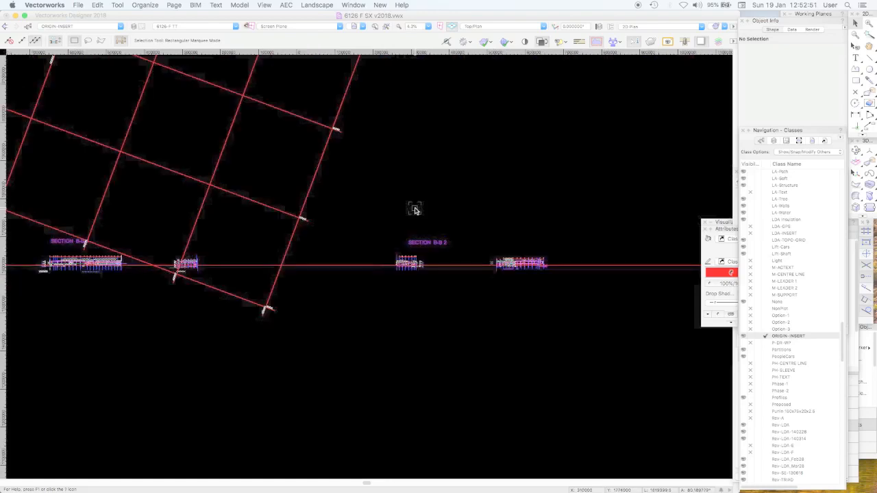
Set the layer options to Active Only and make 6126 F Grid the active design layer
key(super+2)
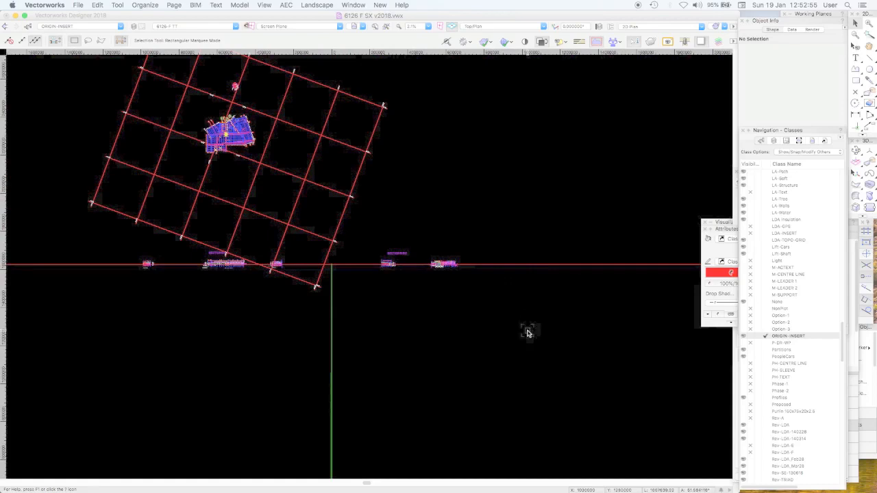
key(super+2)
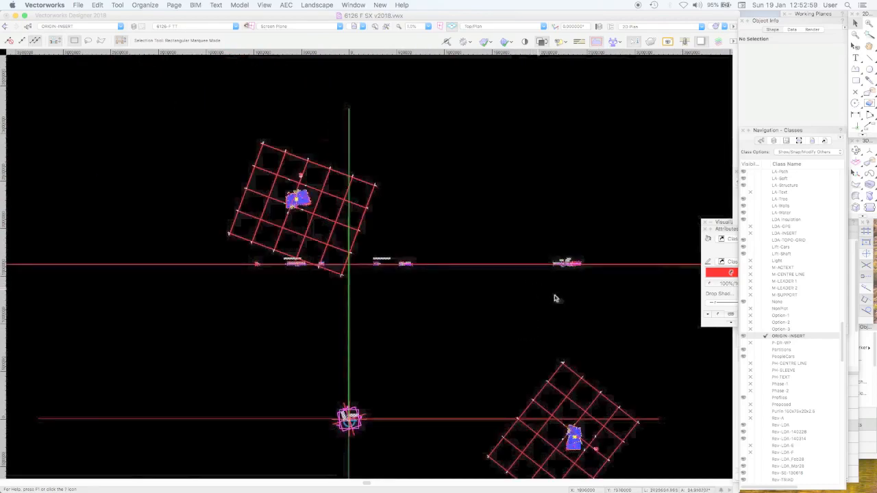
mouse_move(601, 329)
mouse_down()
mouse_move(580, 254)
mouse_move(599, 263)
mouse_up()
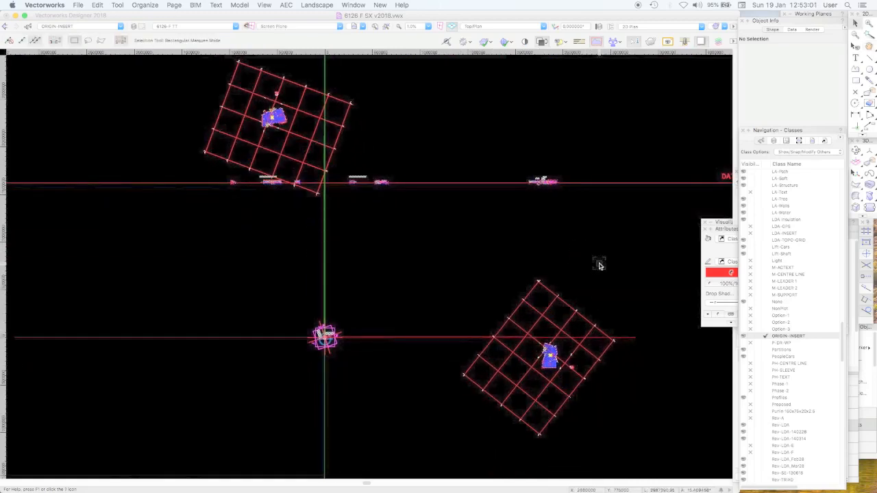
key(alt+super+1)
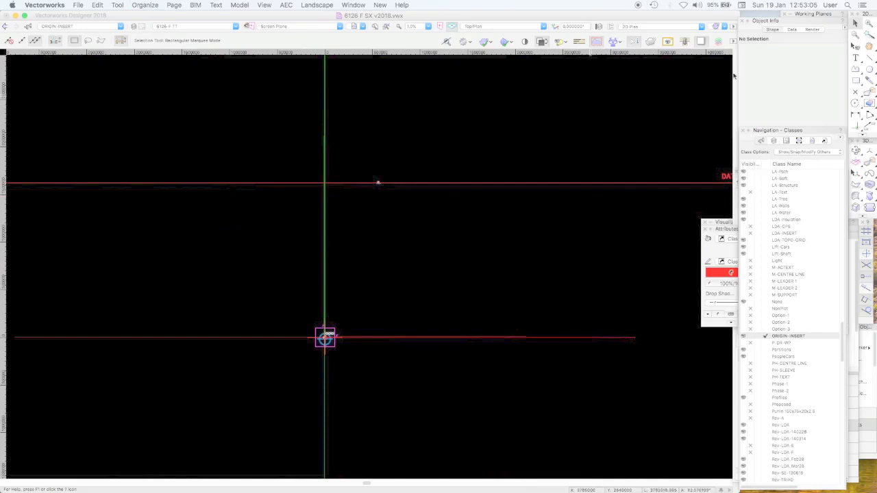
click(762, 141)
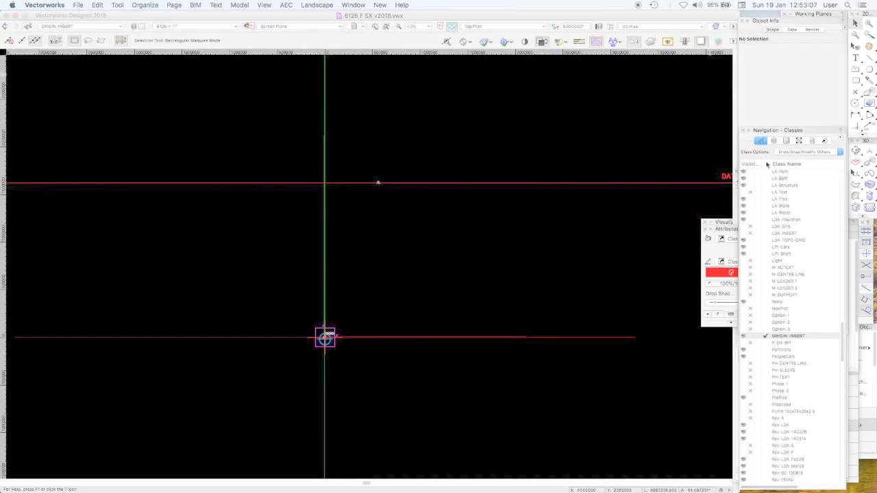
click(772, 141)
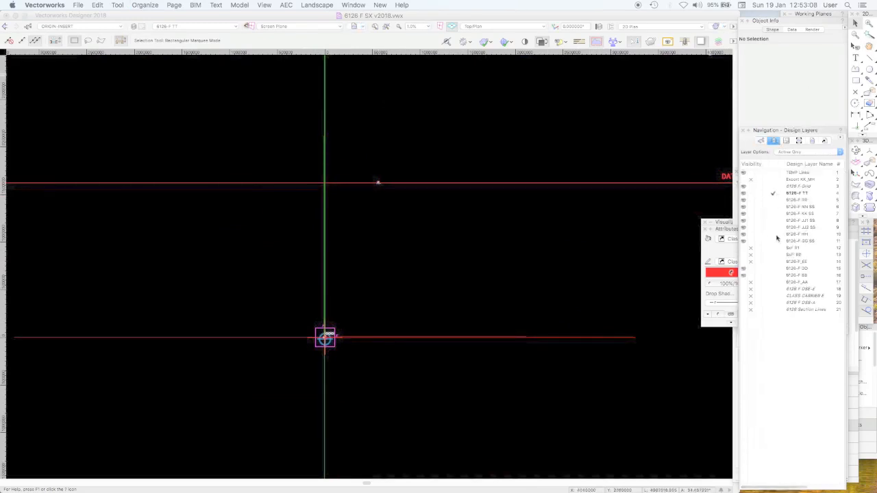
click(777, 187)
Examine the building grids on the 6126 F Grid layer, closing in on the South Grid
key(c)
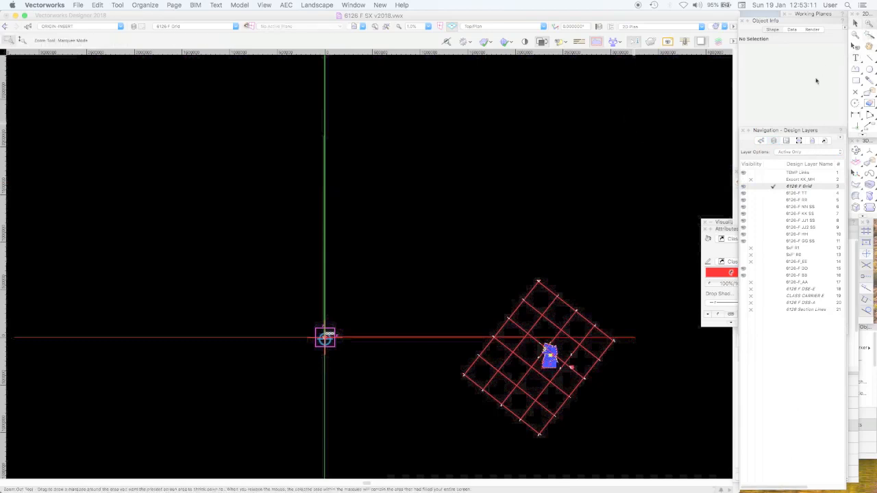
drag(497, 331, 586, 383)
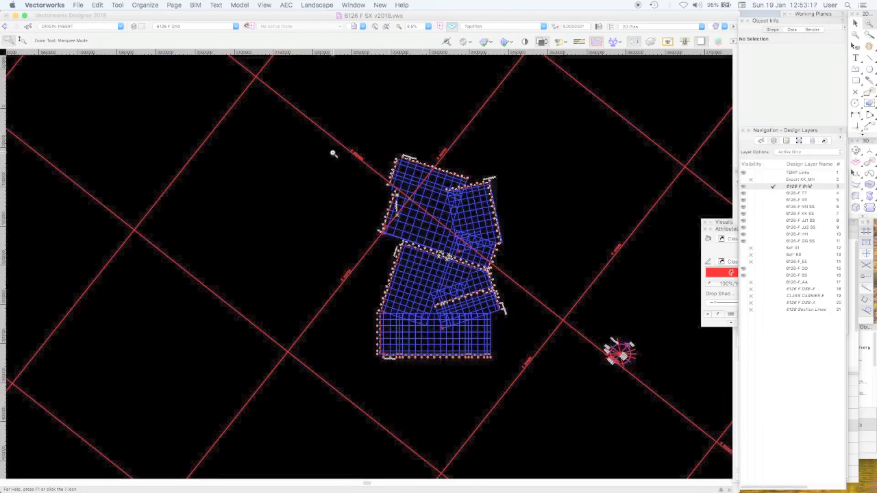
drag(324, 146, 528, 391)
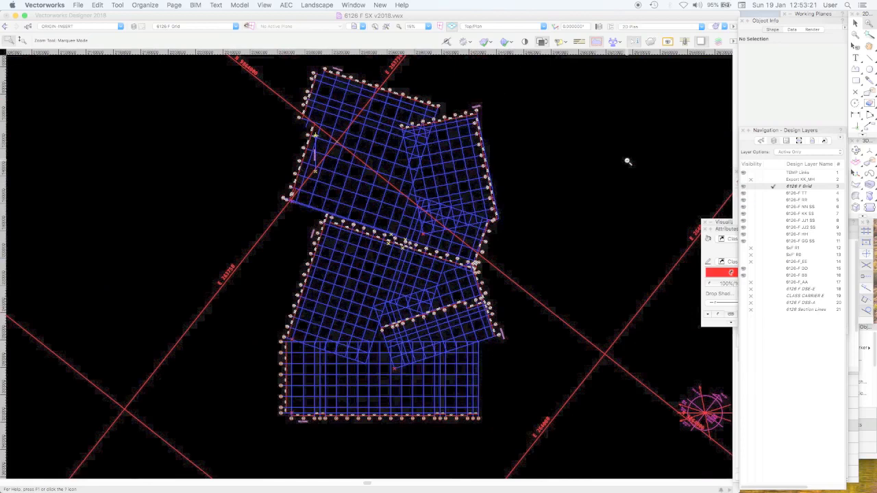
drag(274, 320, 505, 434)
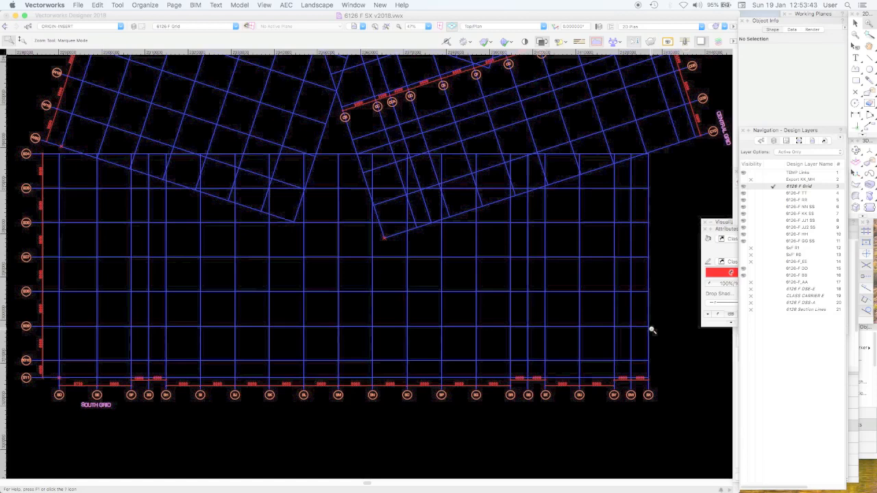
Examine the grid direction marker at the zero-zero insert base, closing in on the South Grid arrow
key(super+6)
click(68, 217)
drag(67, 218, 79, 227)
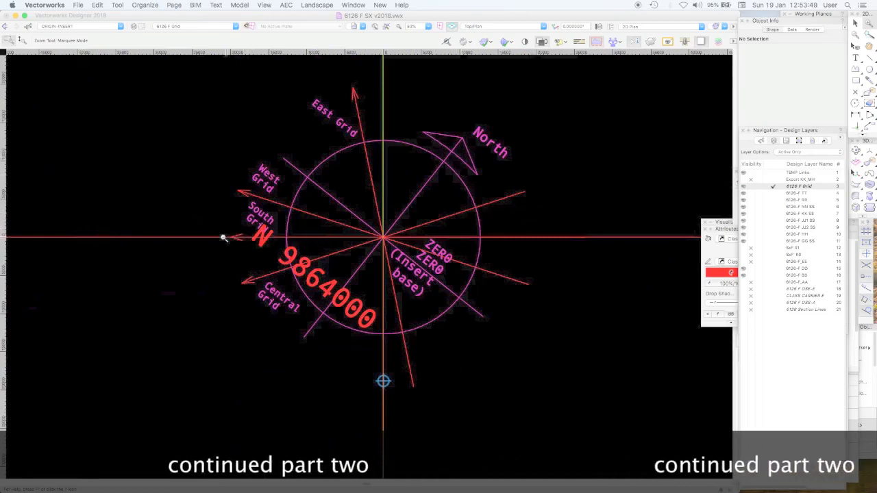
drag(188, 194, 294, 263)
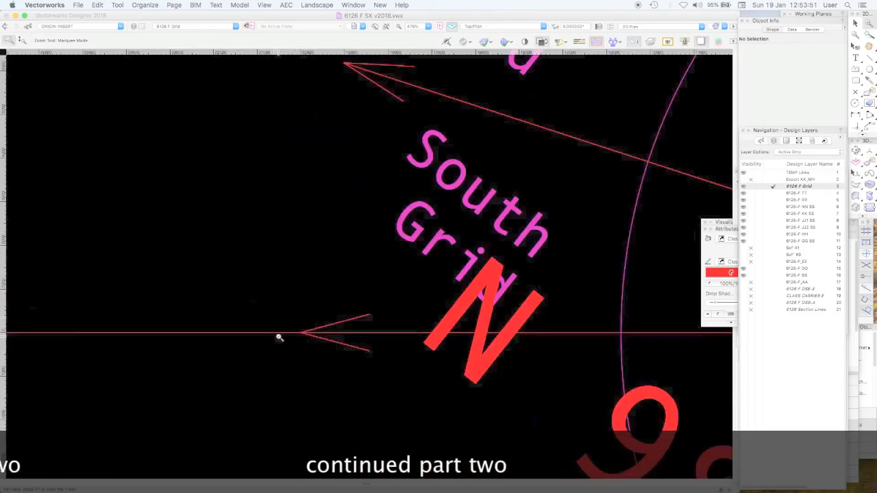